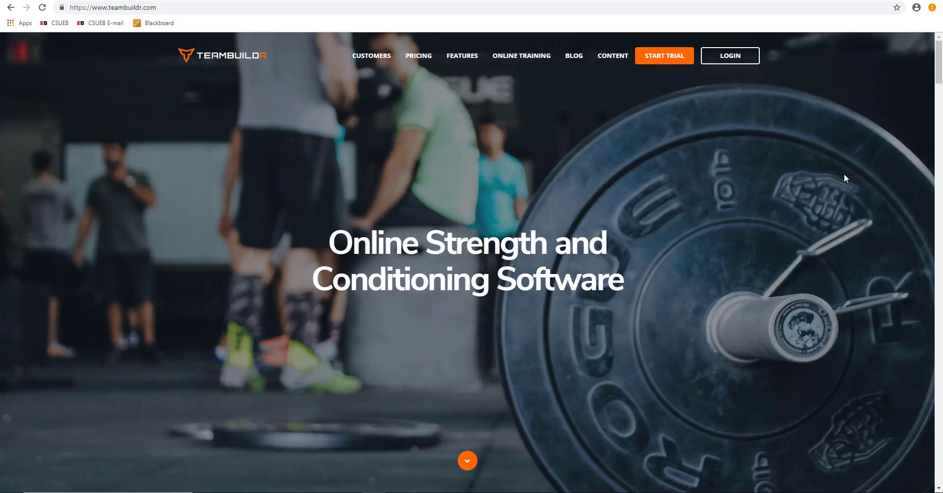
# Step: Open the login page and enter the account e-mail address
pyautogui.click(736, 62)
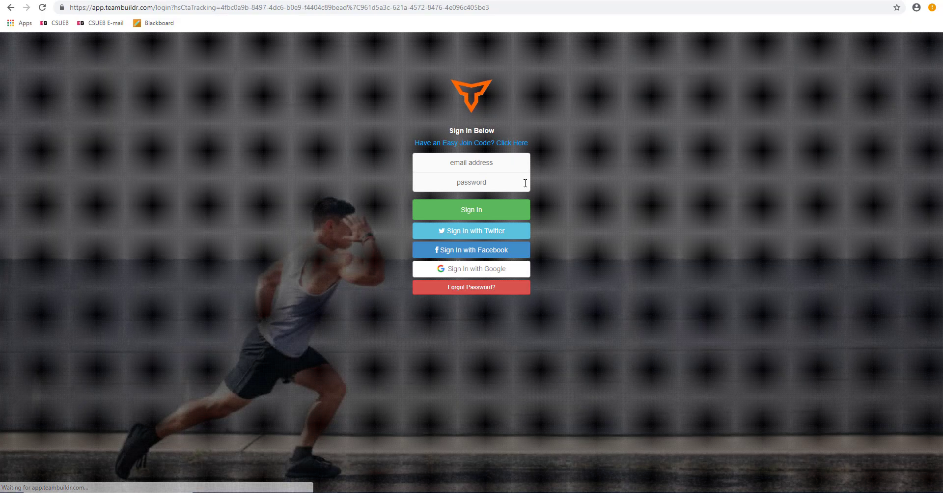
pyautogui.click(519, 161)
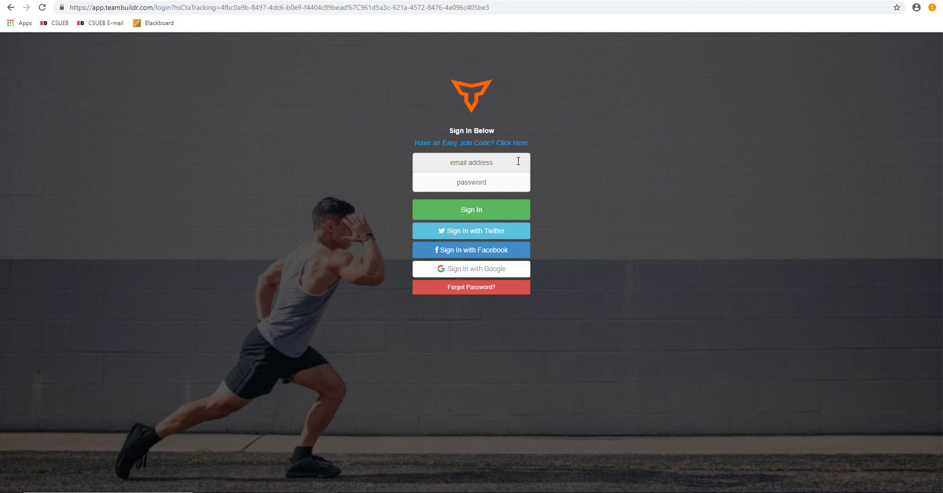
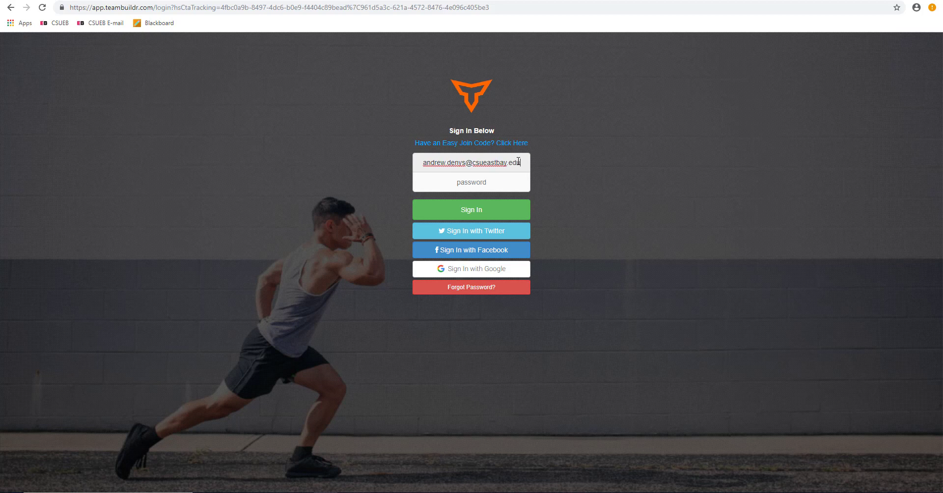
# Step: Enter the account password, sign in, and decline saving the password
pyautogui.press('Tab')
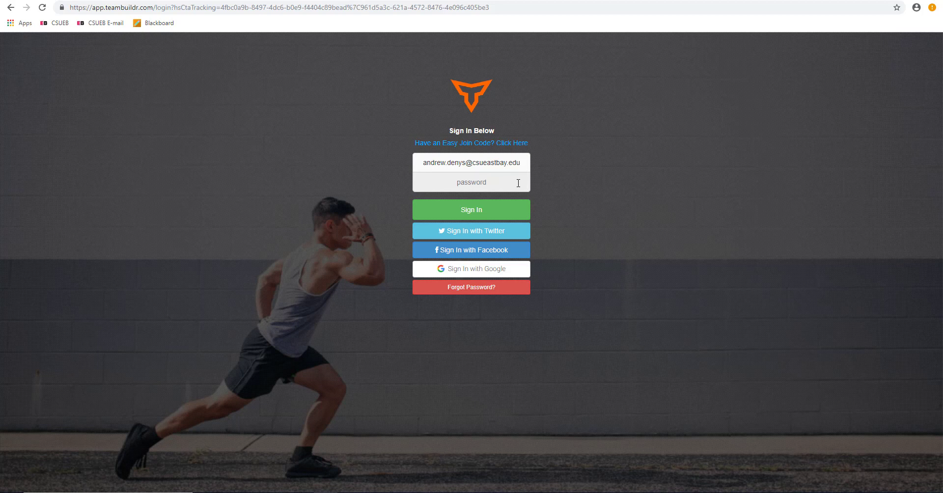
pyautogui.write('•')
pyautogui.press('Return')
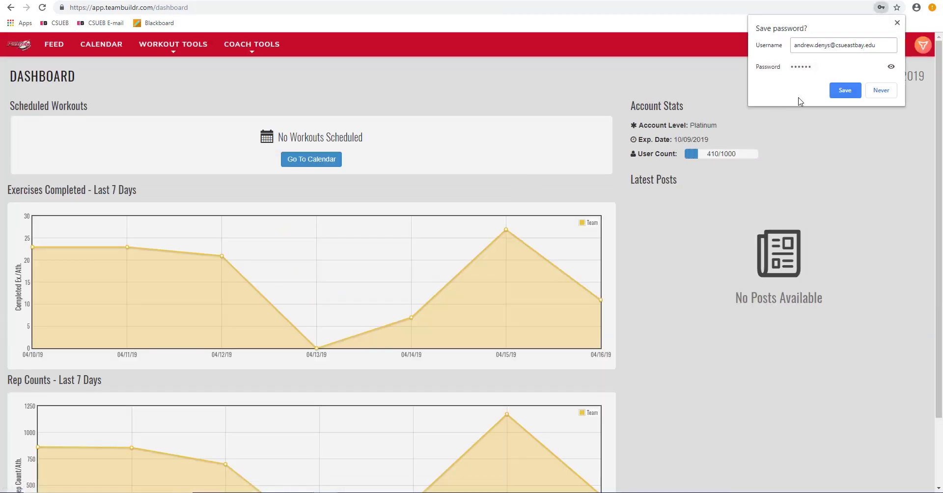
pyautogui.click(881, 90)
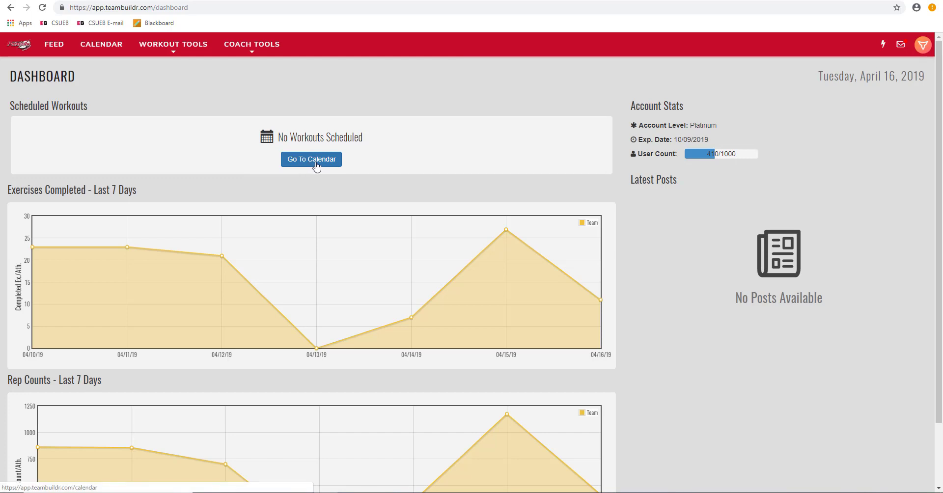
# Step: Open the workout calendar and view the calendar selection dialog without changing it
pyautogui.click(103, 45)
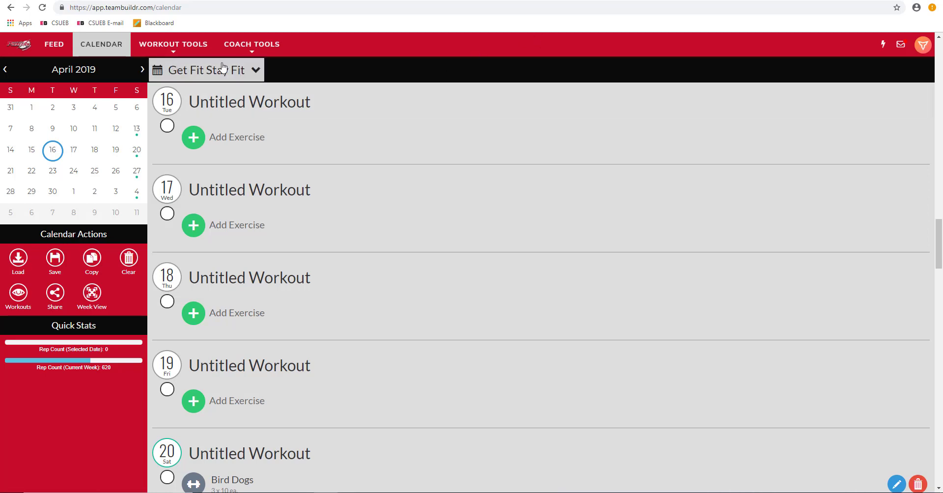
pyautogui.click(238, 73)
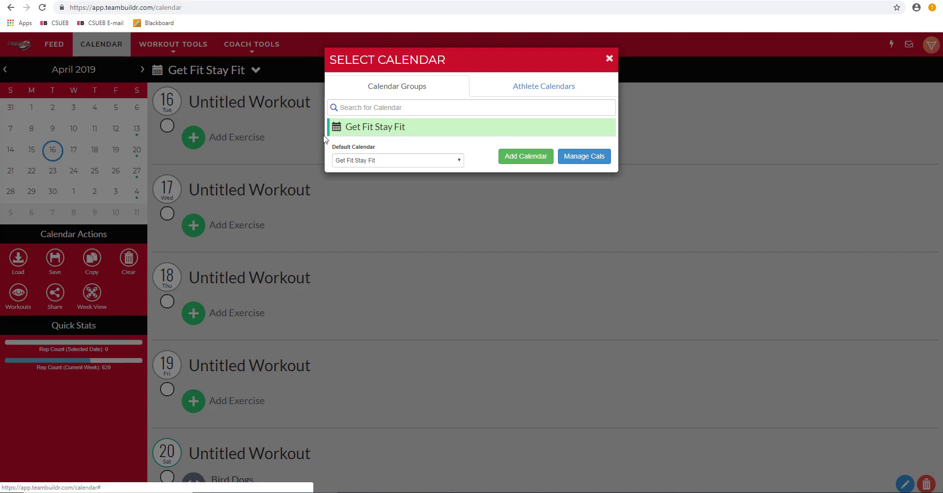
pyautogui.click(609, 59)
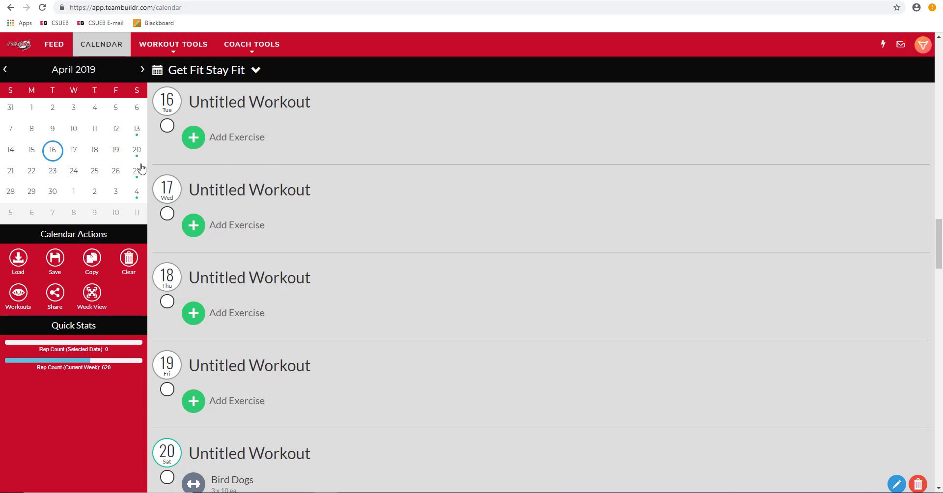
# Step: Browse the Get Fit Stay Fit workouts for April 13 through 19
pyautogui.click(137, 129)
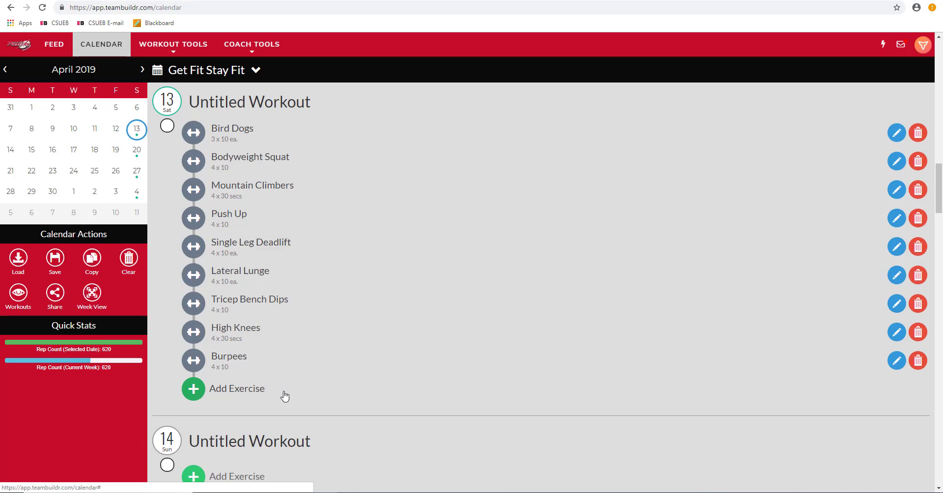
pyautogui.click(36, 151)
pyautogui.click(52, 153)
pyautogui.click(71, 152)
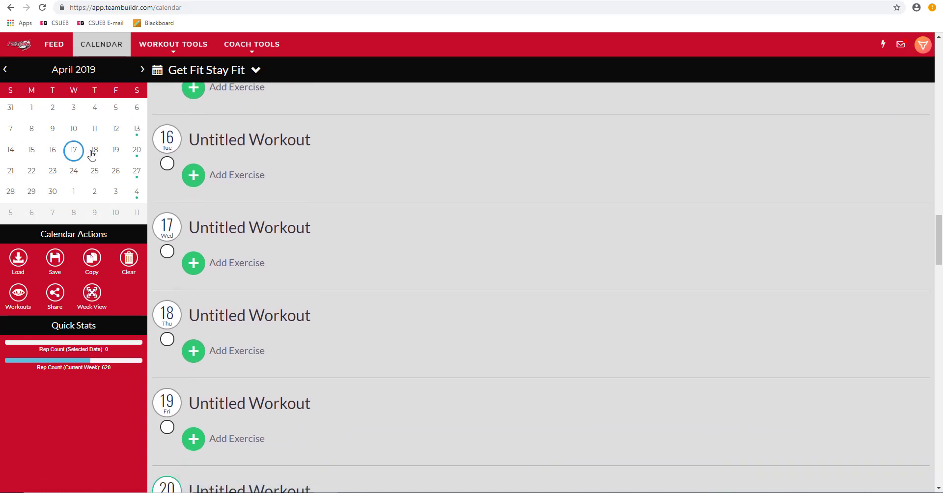
pyautogui.click(92, 153)
pyautogui.click(114, 153)
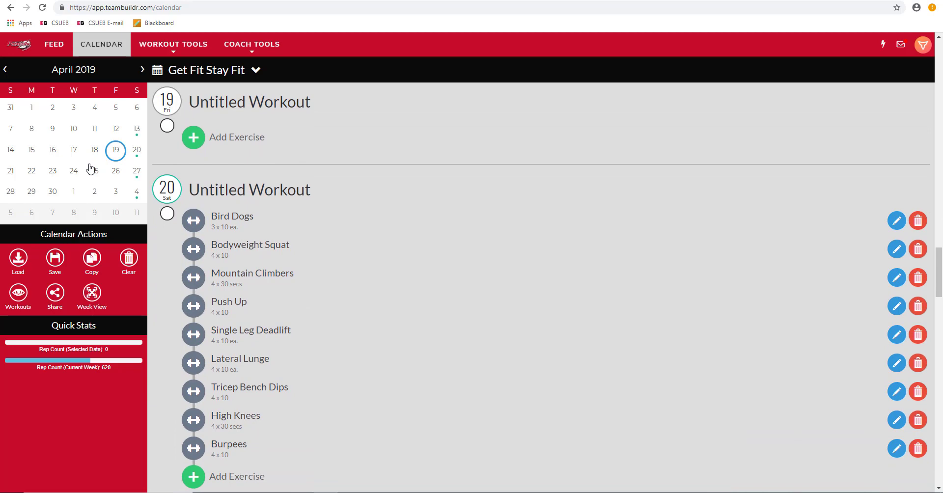
# Step: Switch to an athlete's own calendar by searching the athlete calendars by surname
pyautogui.click(255, 72)
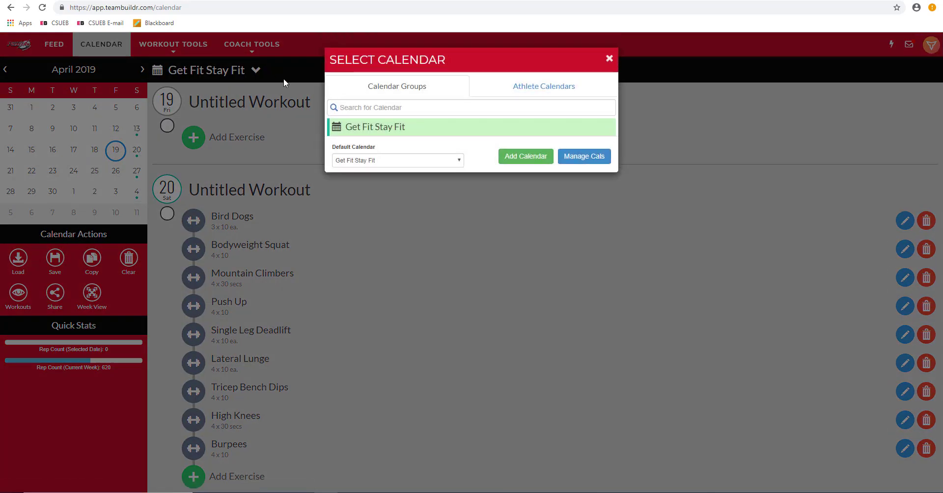
pyautogui.click(573, 87)
pyautogui.click(571, 107)
pyautogui.write('d')
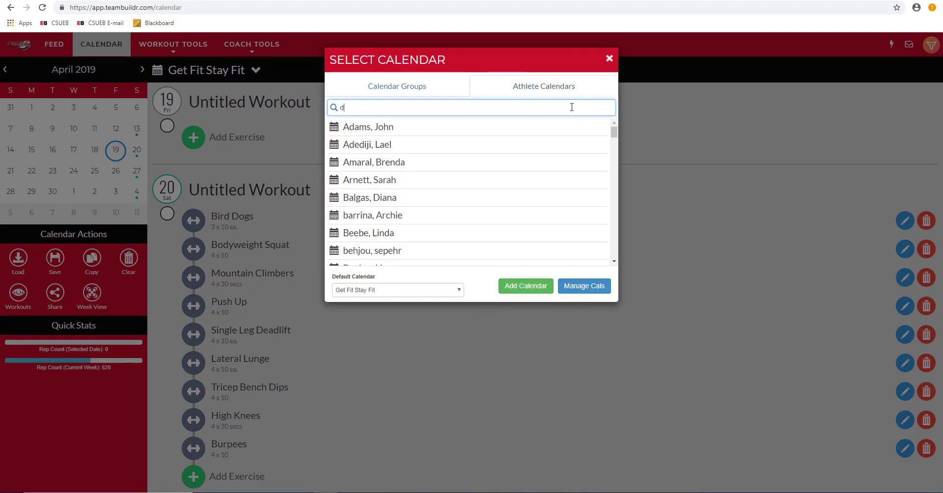
pyautogui.write('eny')
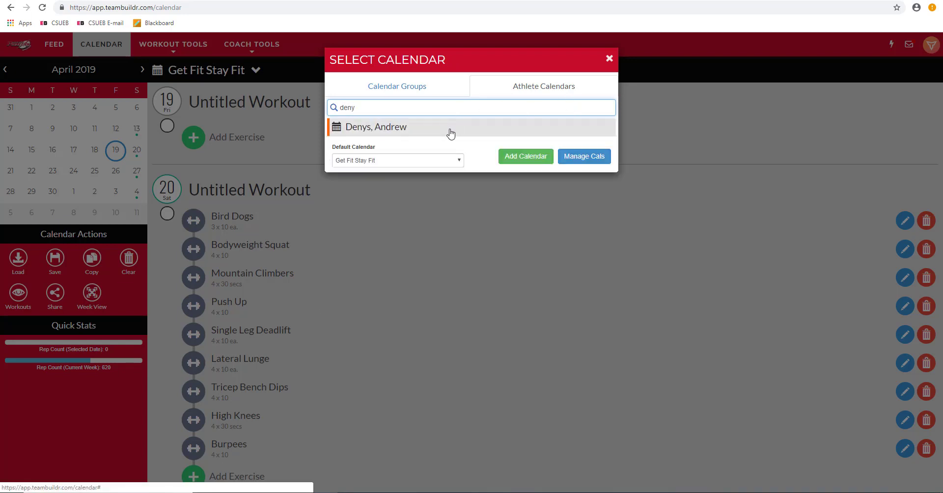
pyautogui.click(450, 132)
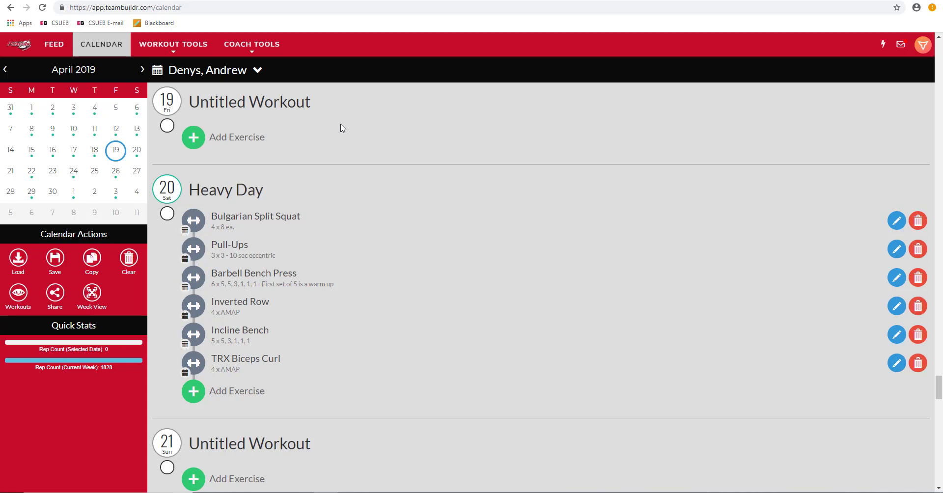
# Step: Browse the athlete's scheduled workouts on several April days, ending at April 21
pyautogui.click(133, 132)
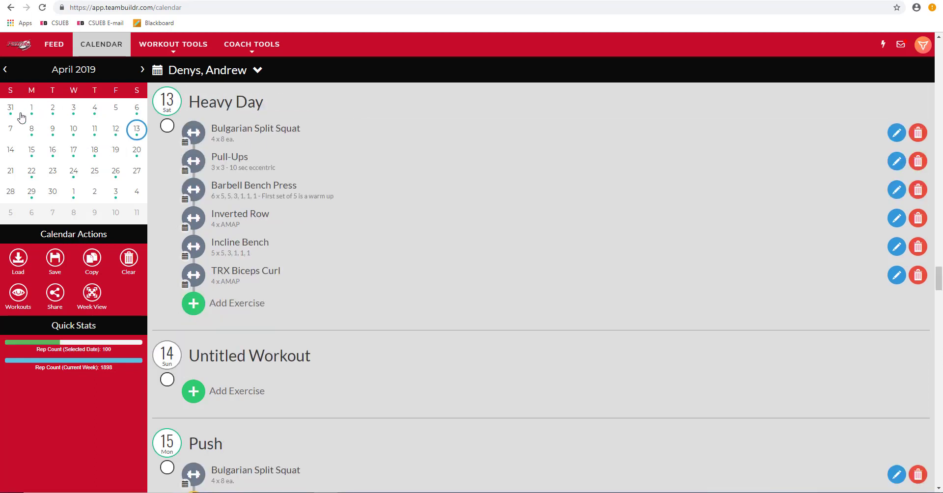
pyautogui.click(113, 132)
pyautogui.click(95, 134)
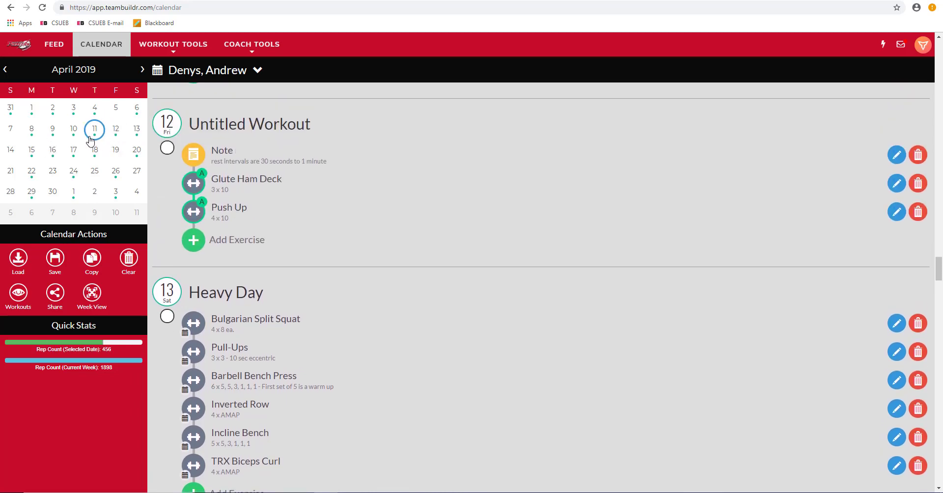
pyautogui.click(69, 154)
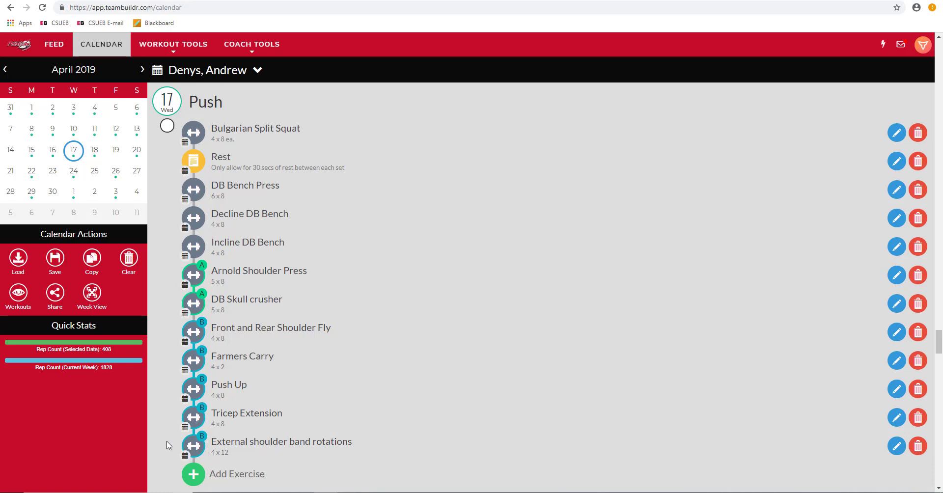
pyautogui.click(137, 150)
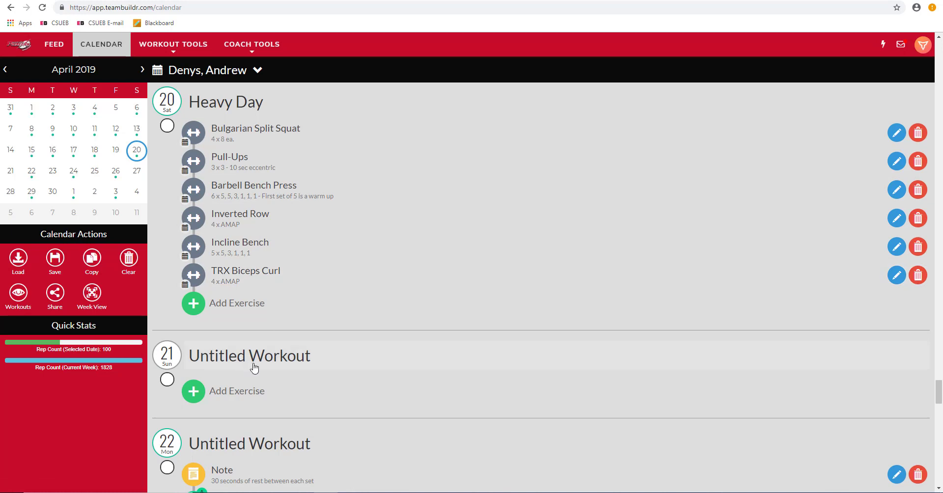
pyautogui.click(7, 178)
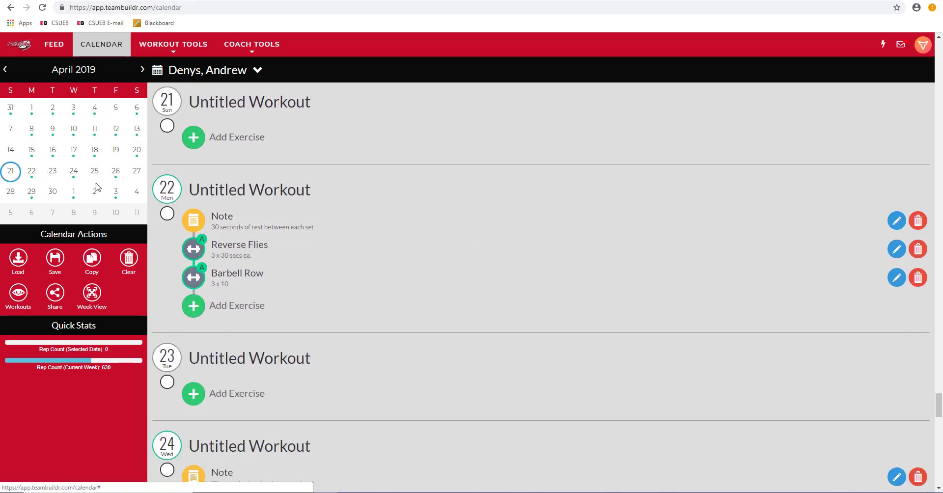
pyautogui.scroll(1, 346, 243)
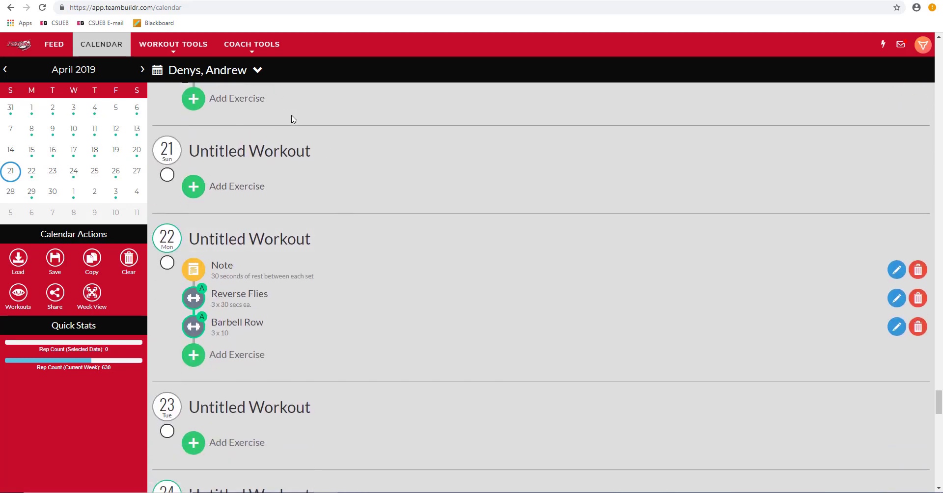
pyautogui.scroll(-2, 365, 196)
pyautogui.scroll(1, 366, 185)
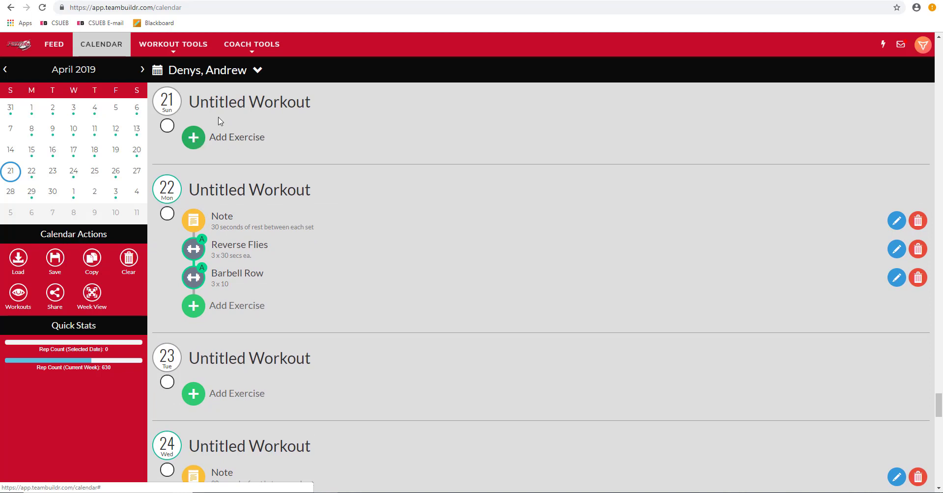
# Step: Add a note reading "limit rest to 30 seconds between each set" to the April 21 workout
pyautogui.click(227, 104)
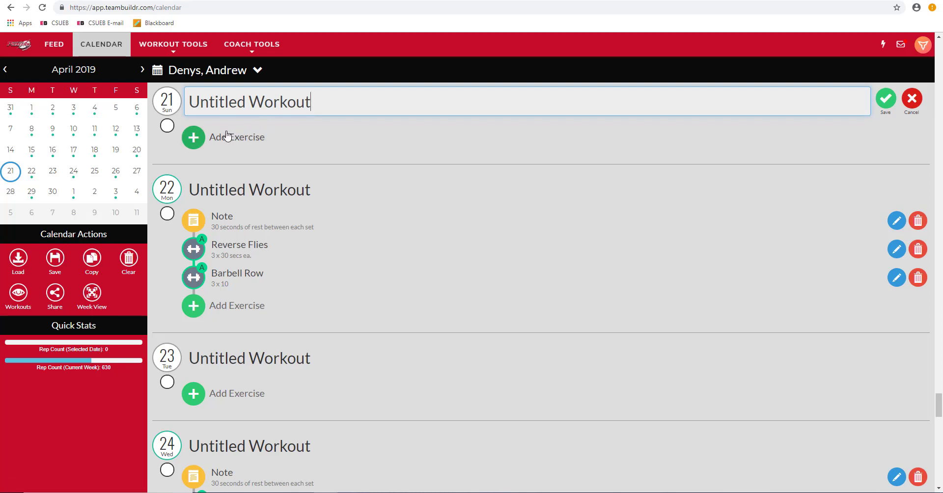
pyautogui.click(193, 138)
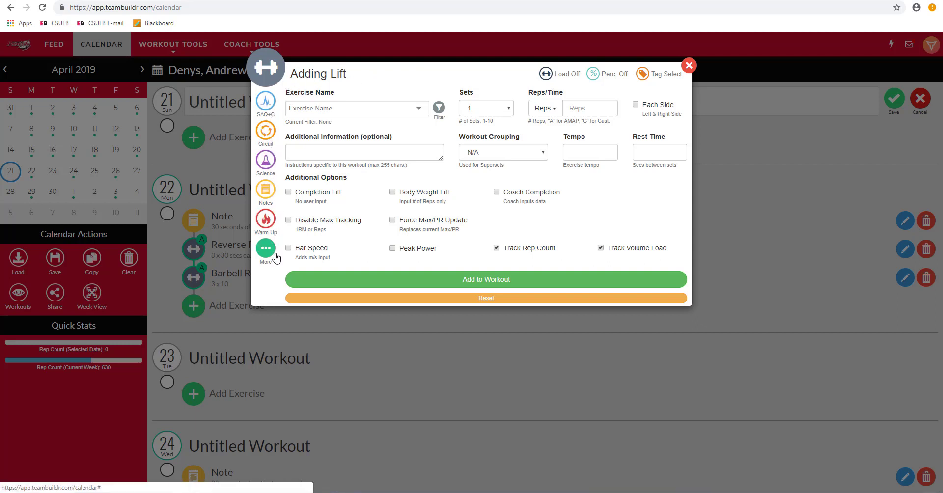
pyautogui.click(268, 193)
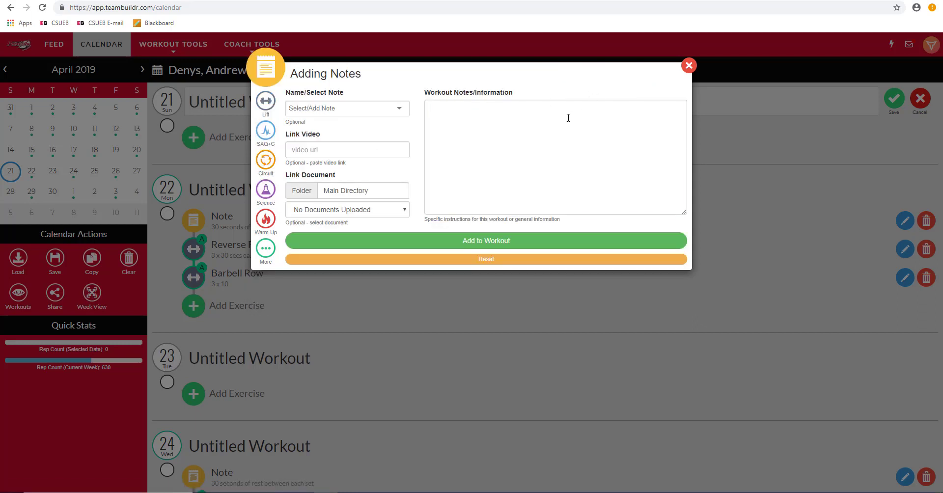
pyautogui.click(569, 118)
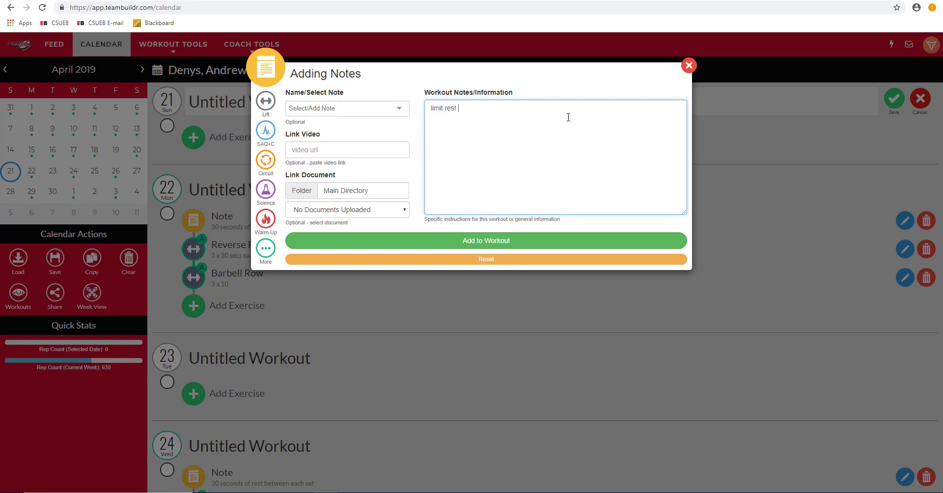
pyautogui.write('30 seconds between each set')
pyautogui.click(539, 242)
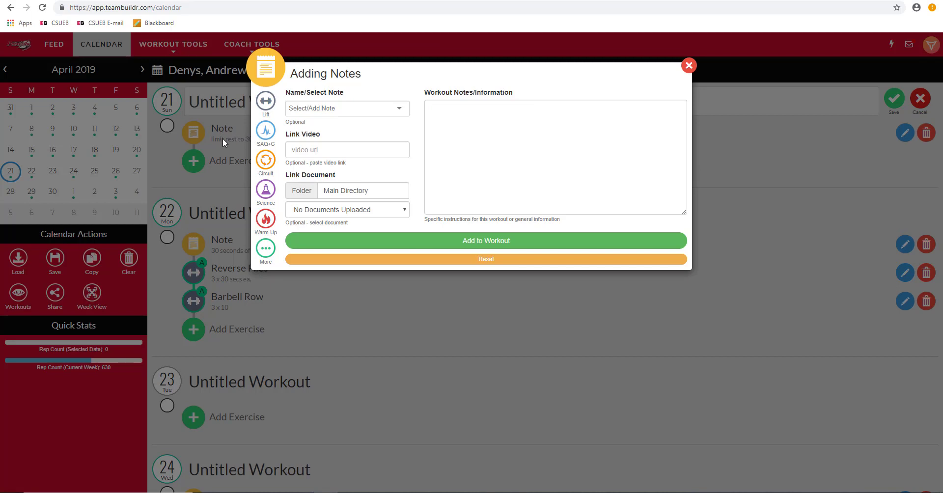
# Step: Start adding a lift to the April 21 workout and search the exercise list for squat exercises
pyautogui.click(266, 102)
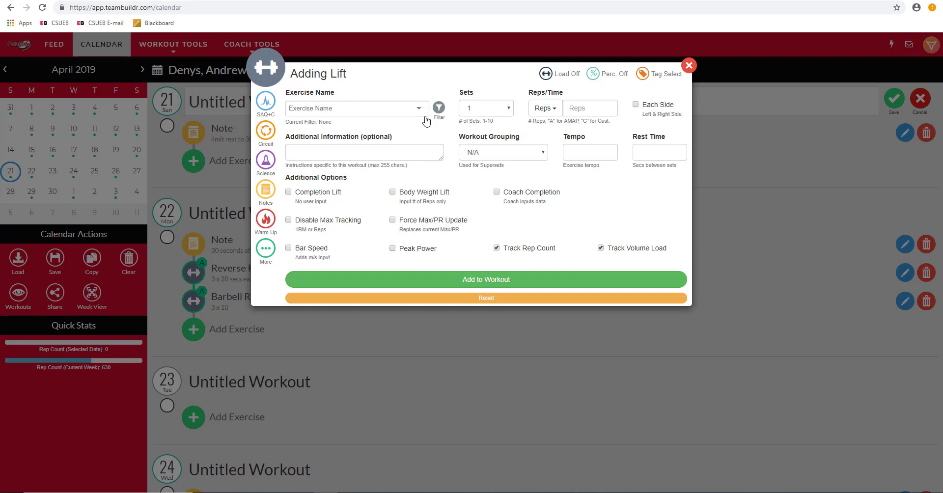
pyautogui.click(377, 112)
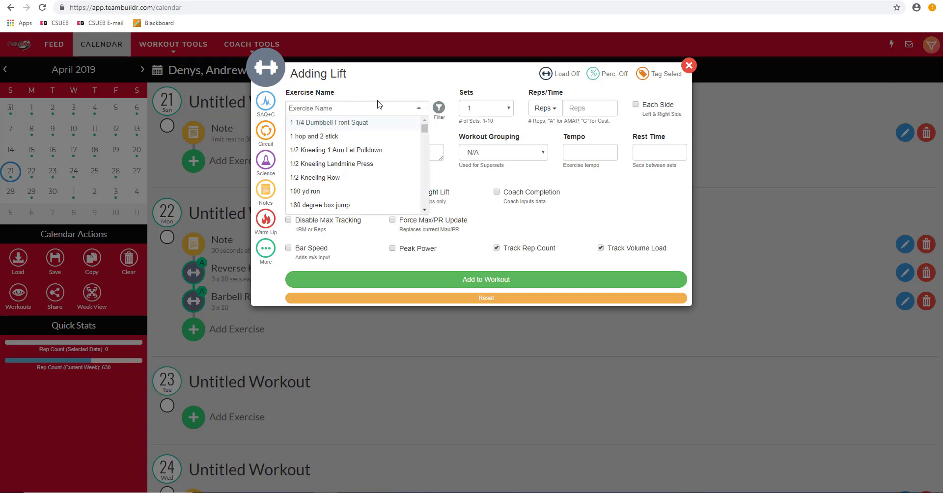
pyautogui.write('squat')
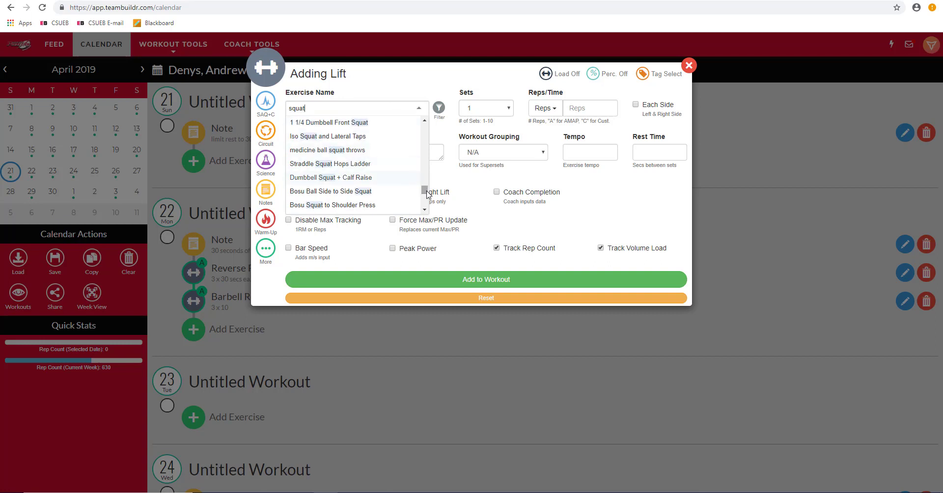
pyautogui.moveTo(424, 189); pyautogui.dragTo(421, 149)
pyautogui.scroll(-1, 413, 145)
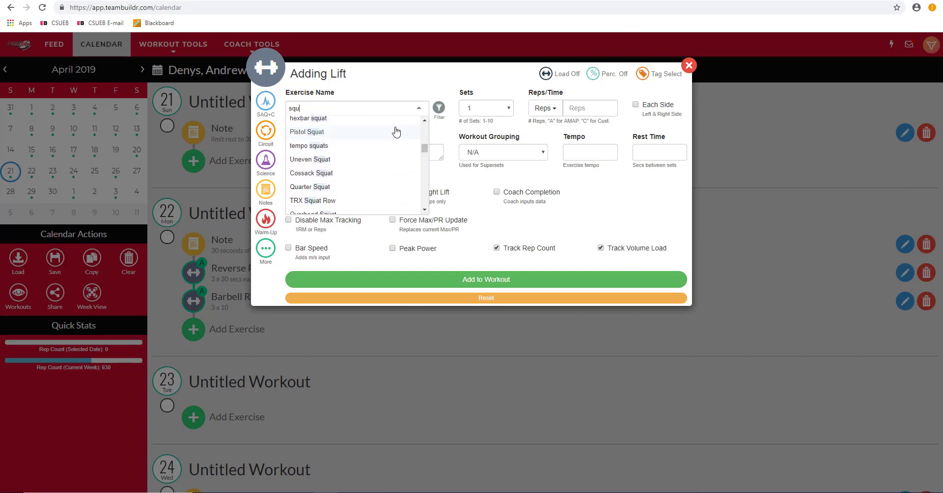
pyautogui.press('BackSpace')
pyautogui.press('BackSpace')
pyautogui.press('BackSpace')
pyautogui.moveTo(423, 172); pyautogui.dragTo(421, 123)
pyautogui.click(409, 125)
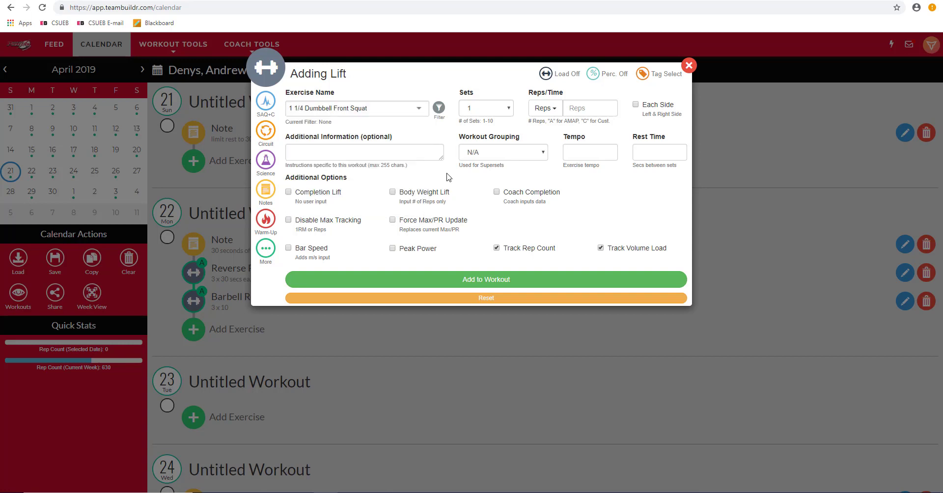
# Step: Filter the exercise list by Back and choose Barbell Row as the exercise
pyautogui.click(434, 118)
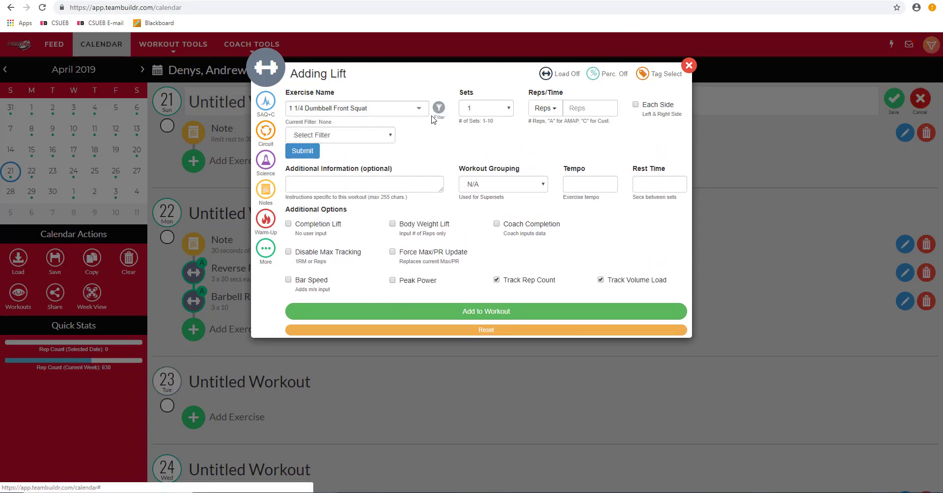
pyautogui.click(389, 137)
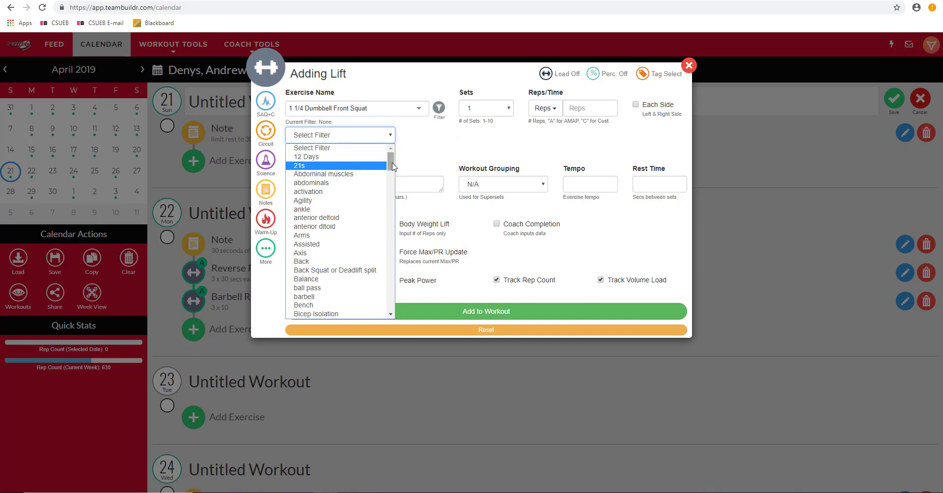
pyautogui.scroll(-1, 390, 172)
pyautogui.click(358, 214)
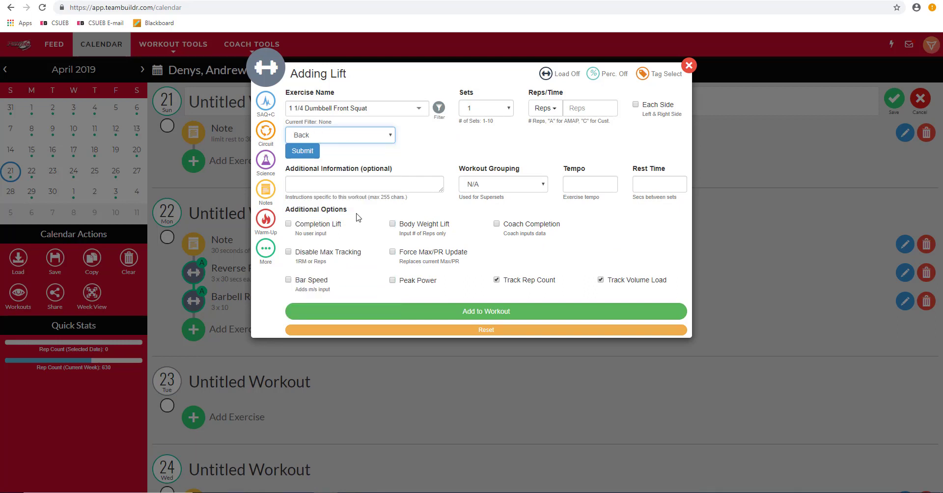
pyautogui.click(304, 157)
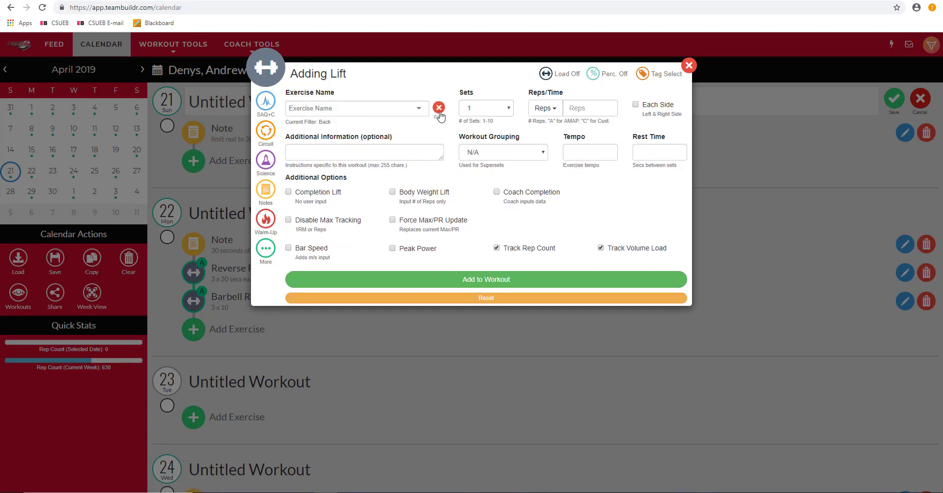
pyautogui.click(420, 109)
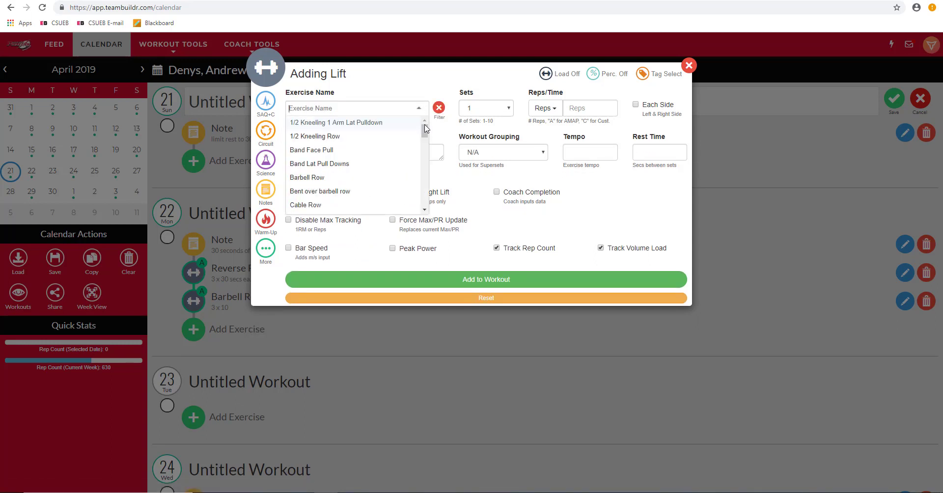
pyautogui.moveTo(426, 133)
pyautogui.mouseDown()
pyautogui.moveTo(422, 208)
pyautogui.moveTo(413, 127)
pyautogui.mouseUp()
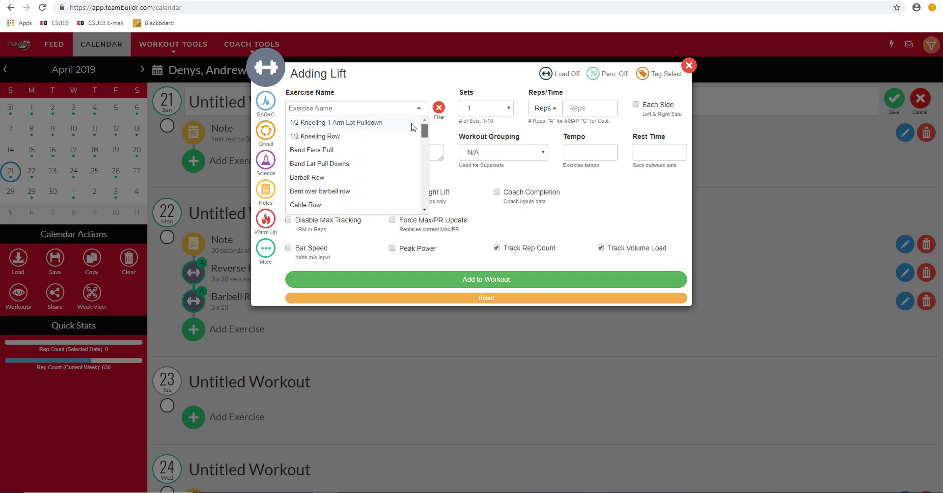
pyautogui.click(340, 177)
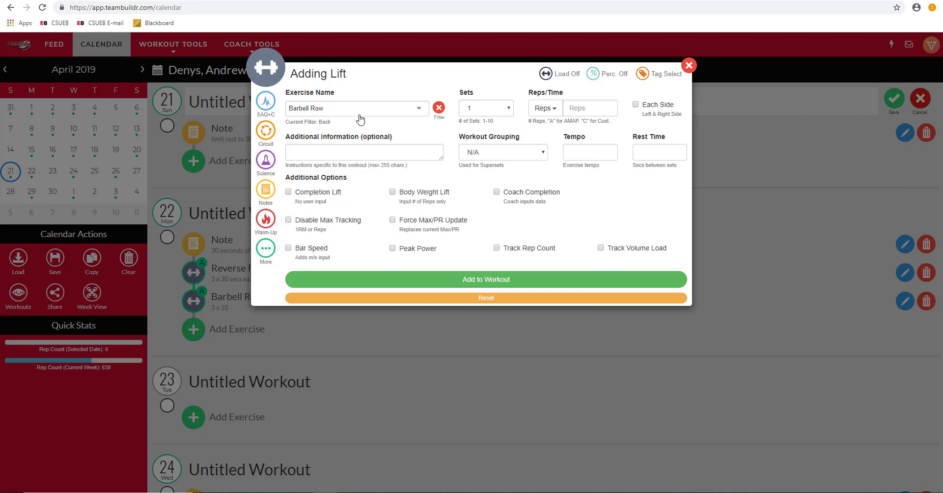
# Step: Set the lift to 3 sets measured in reps
pyautogui.click(490, 109)
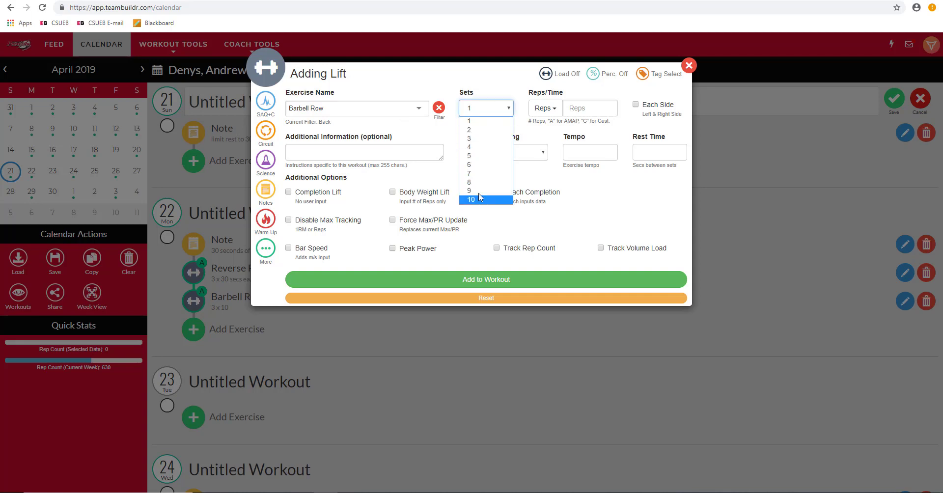
pyautogui.click(472, 142)
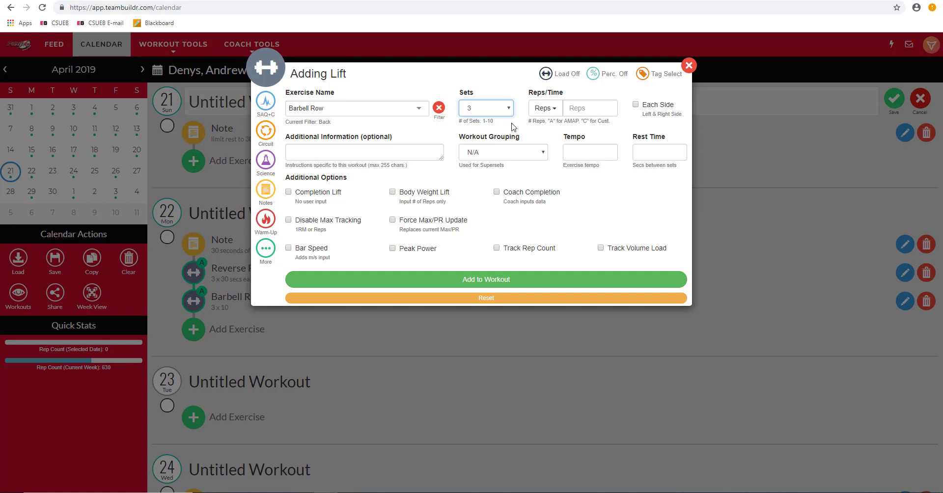
pyautogui.click(559, 108)
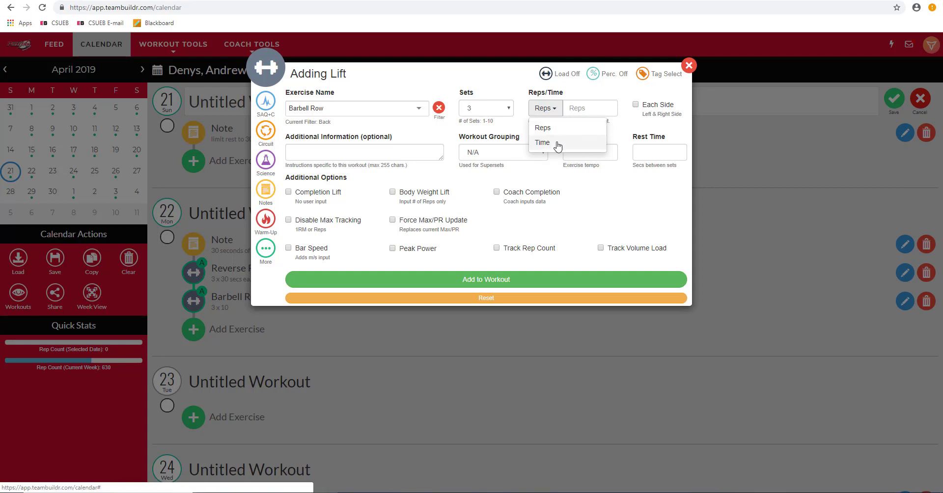
pyautogui.click(555, 127)
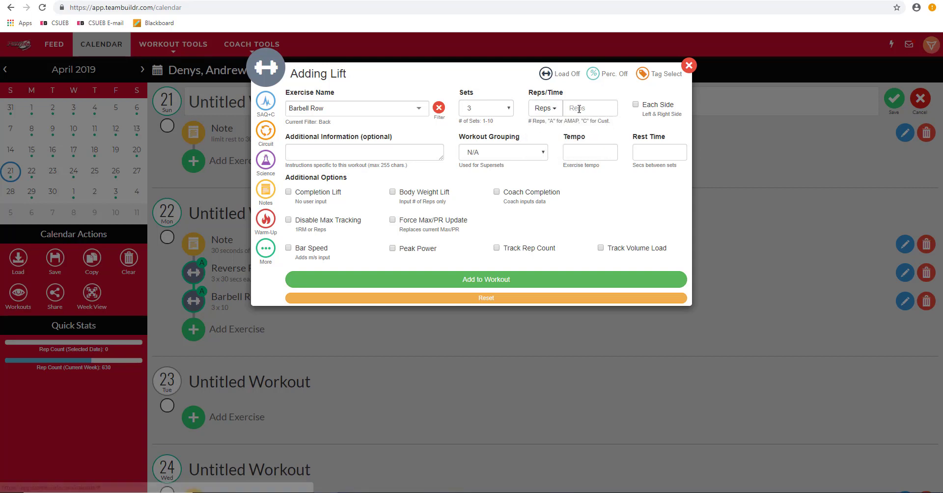
# Step: Try AMAP, then enter CUST in the reps field to use custom reps per set
pyautogui.click(583, 109)
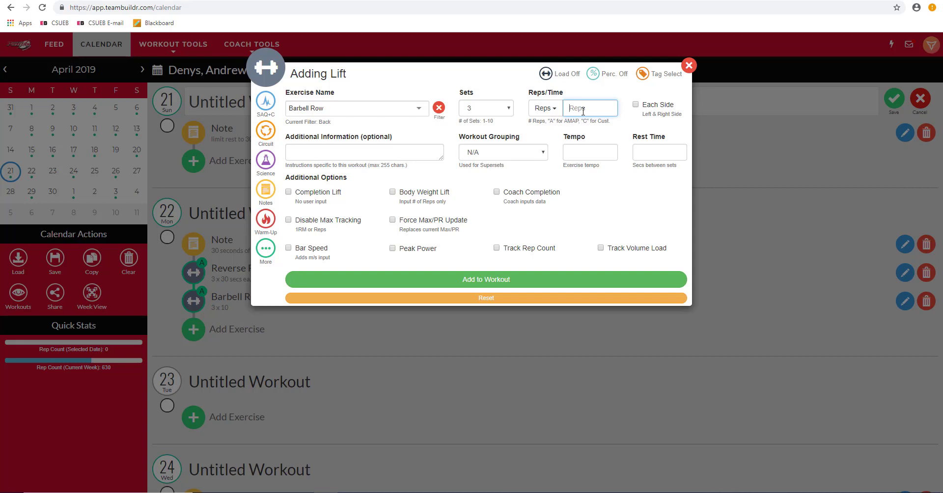
pyautogui.write('1')
pyautogui.press('BackSpace')
pyautogui.press('BackSpace')
pyautogui.write('AMAP')
pyautogui.doubleClick(575, 109)
pyautogui.write('\\')
pyautogui.press('Return')
pyautogui.write('CUST')
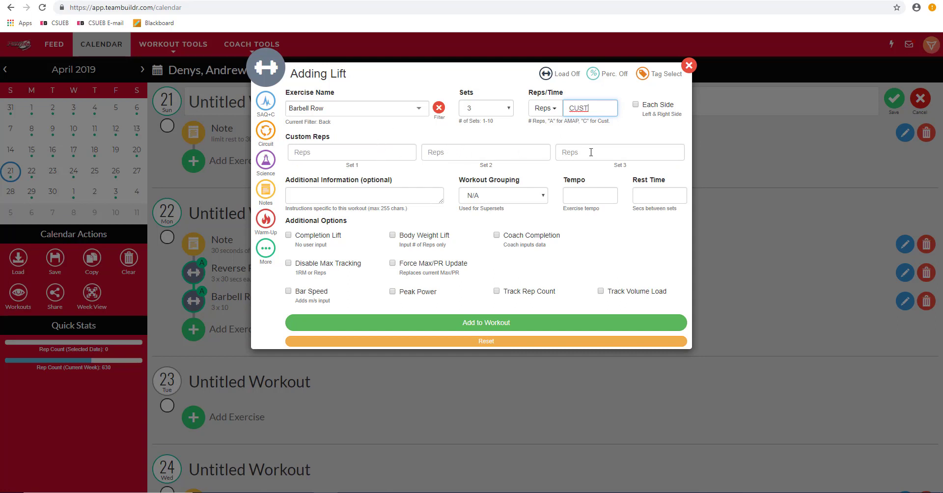
# Step: Enter custom reps of 10, 12 and 10 for sets 1 to 3
pyautogui.click(327, 155)
pyautogui.write('10')
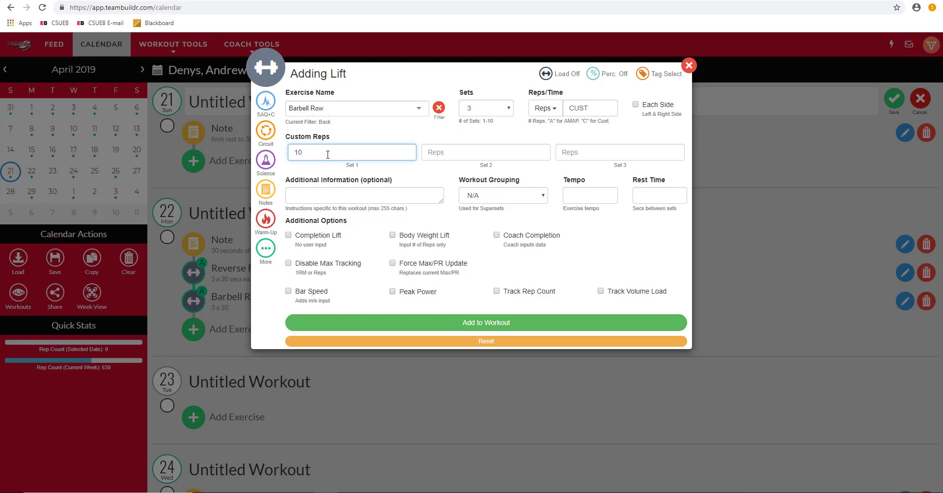
pyautogui.press('Tab')
pyautogui.write('12')
pyautogui.press('Tab')
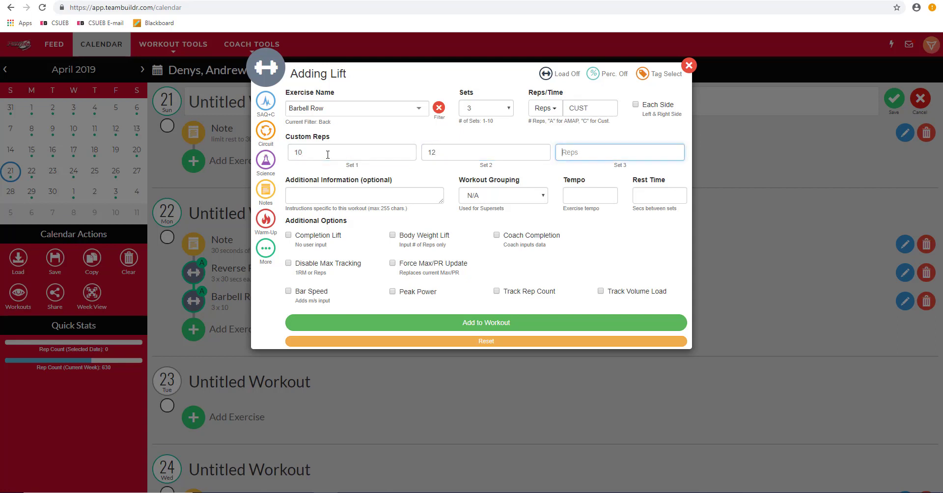
pyautogui.write('10')
# Step: Set the lift to 10 sets and replace the custom reps with 10 reps
pyautogui.click(510, 109)
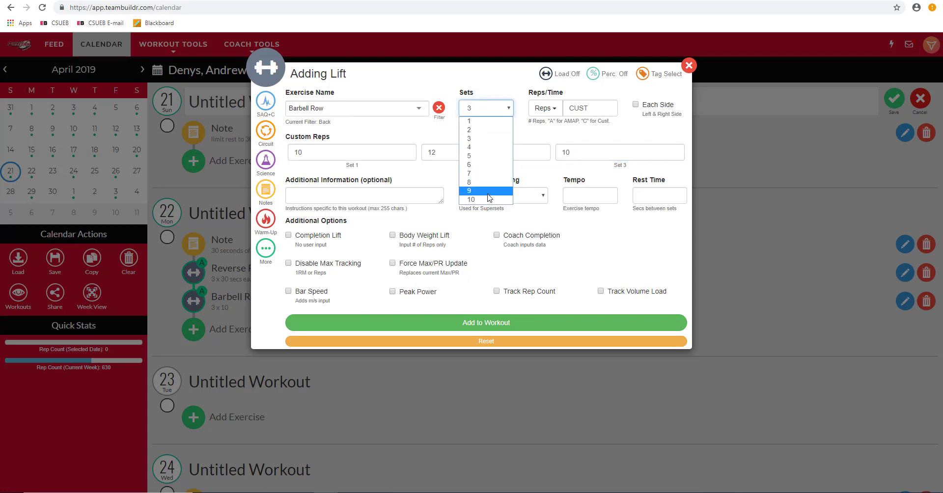
pyautogui.click(505, 200)
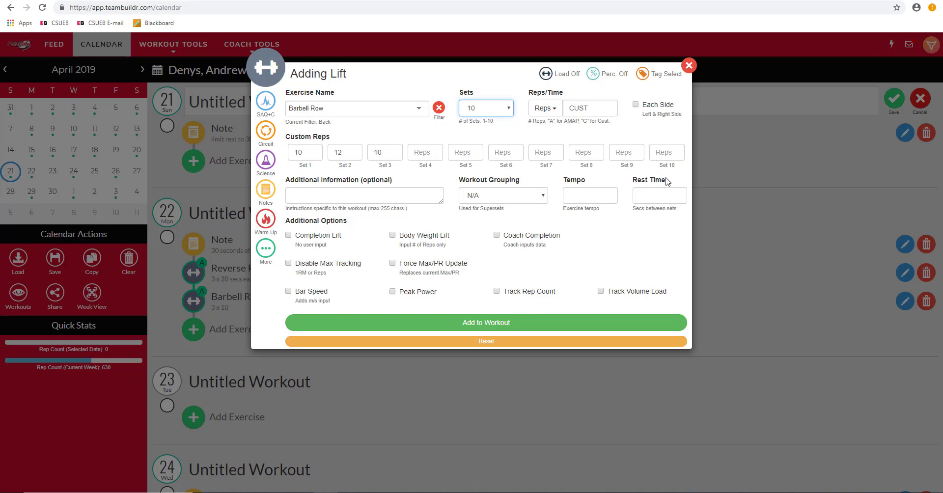
pyautogui.moveTo(600, 110); pyautogui.dragTo(560, 112)
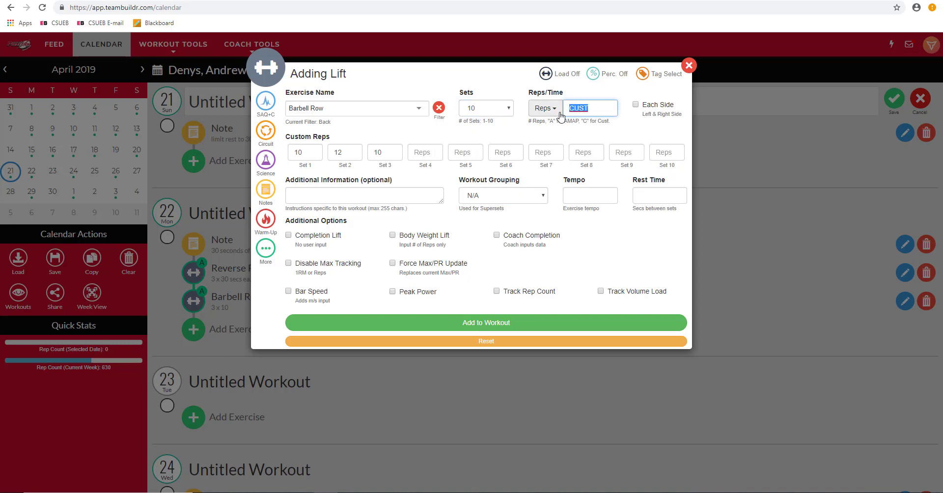
pyautogui.press('BackSpace')
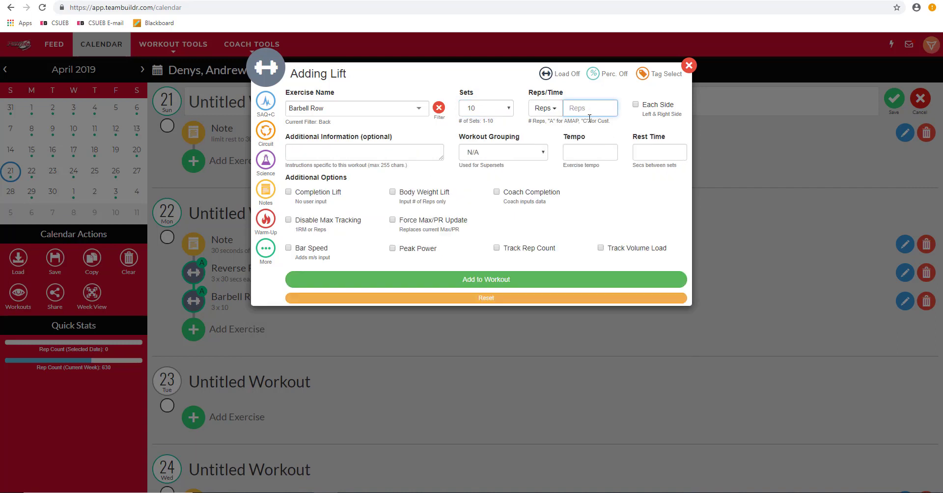
pyautogui.write('10')
# Step: Set the workout grouping for the Barbell Row to A
pyautogui.click(636, 105)
pyautogui.click(403, 148)
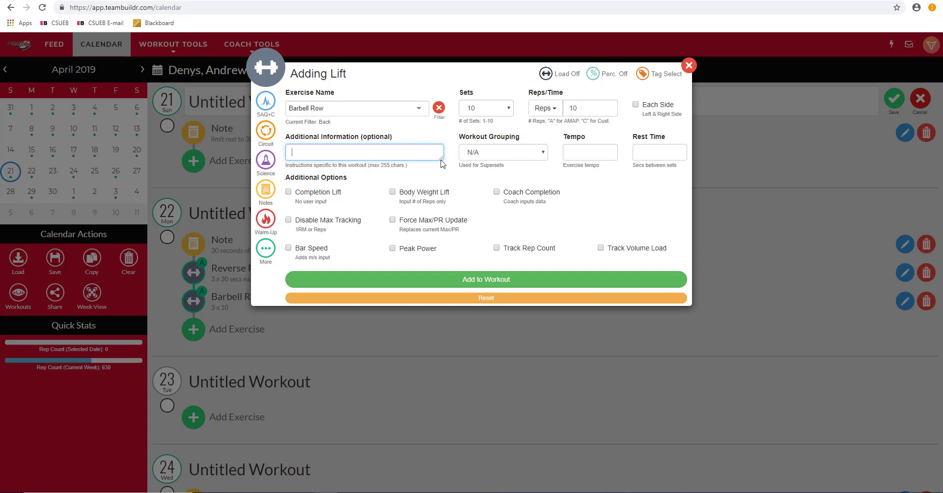
pyautogui.click(543, 153)
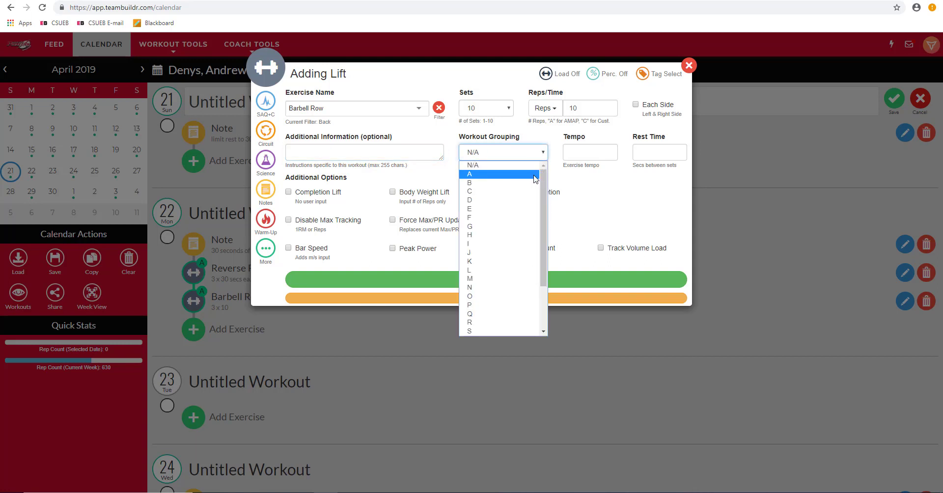
pyautogui.click(535, 174)
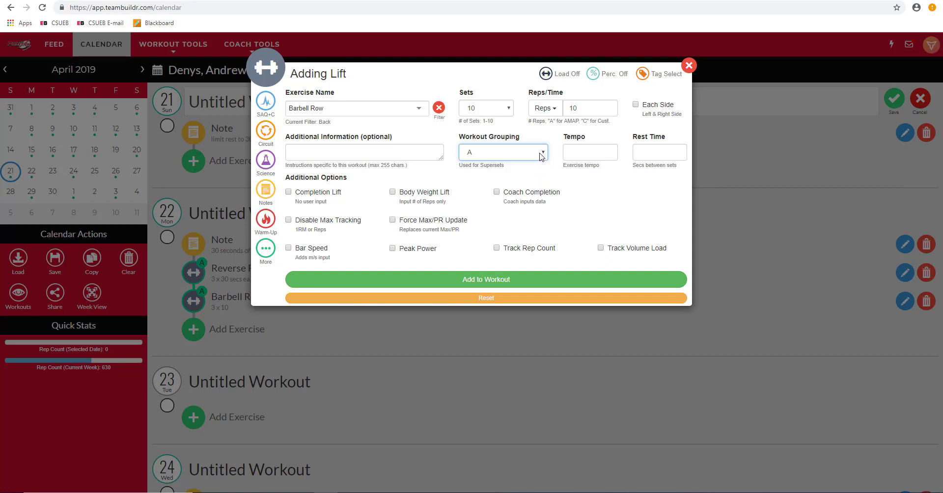
pyautogui.click(541, 157)
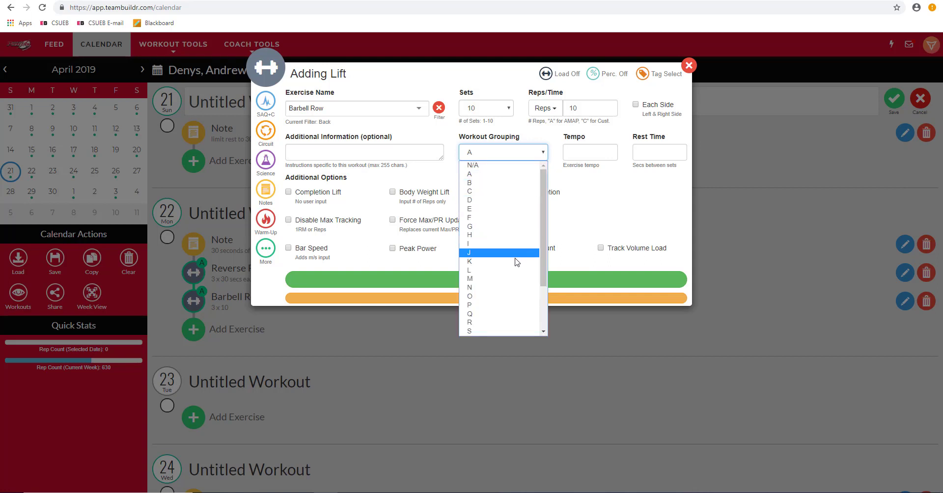
pyautogui.click(533, 179)
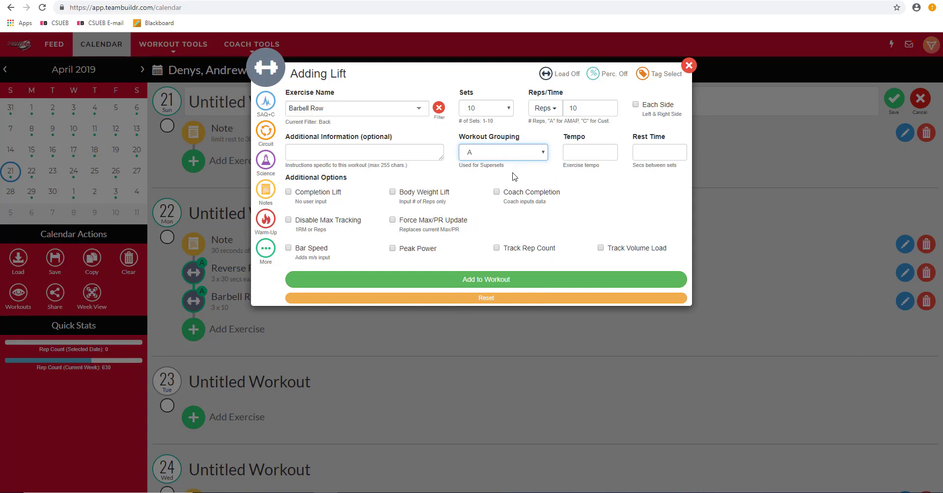
pyautogui.click(580, 158)
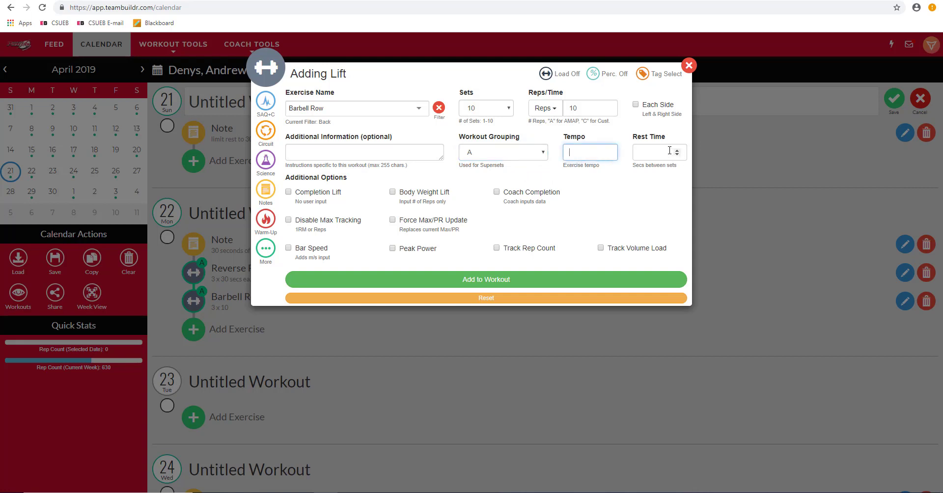
pyautogui.click(669, 151)
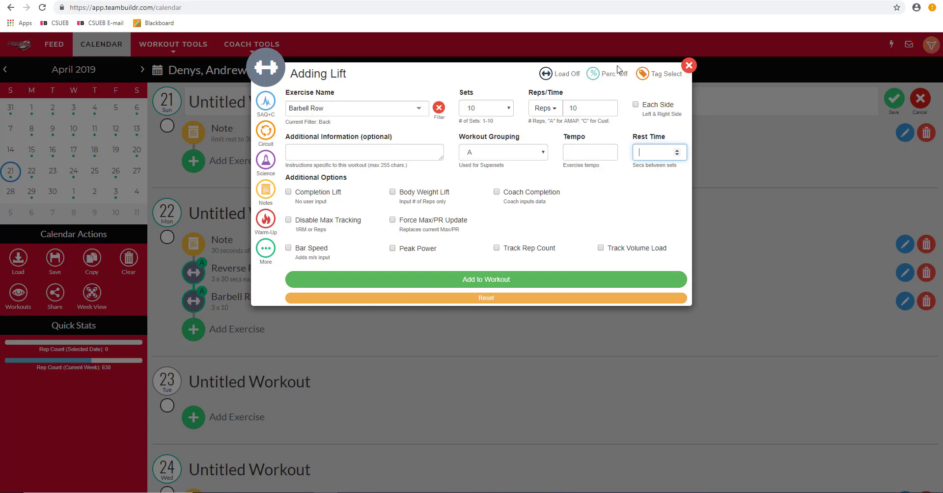
# Step: Switch the lift to timed sets of 60 seconds and enable Force Max/PR Update
pyautogui.click(545, 108)
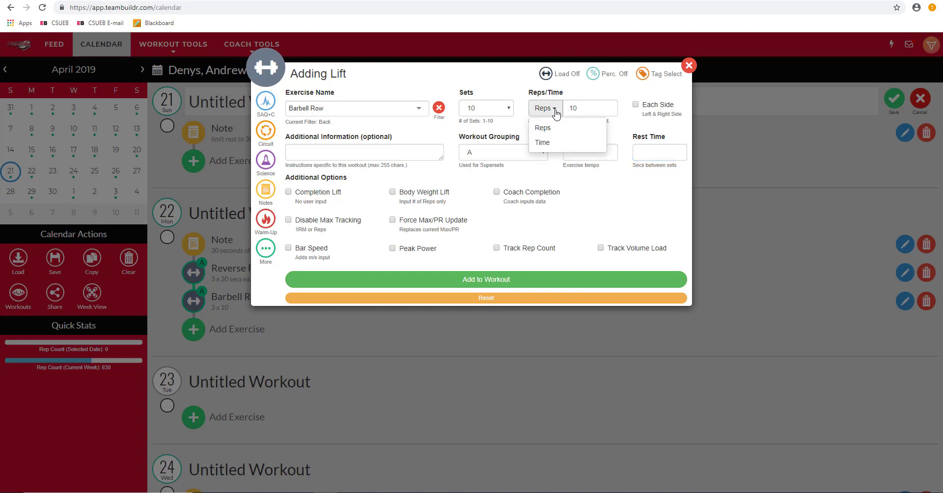
pyautogui.click(555, 141)
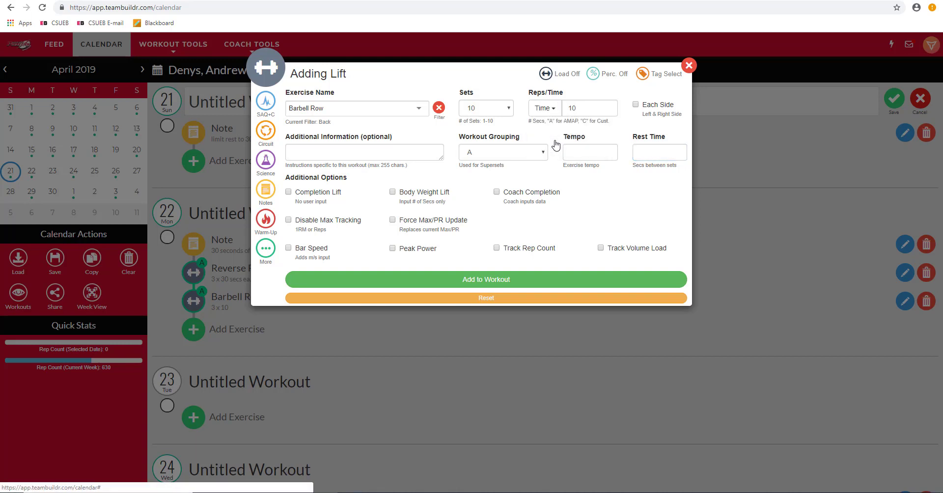
pyautogui.doubleClick(568, 108)
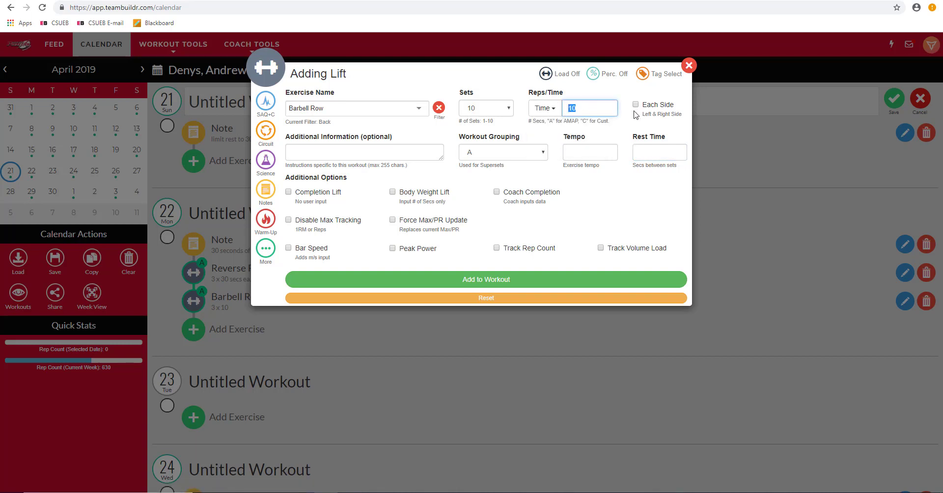
pyautogui.write('60')
pyautogui.doubleClick(574, 109)
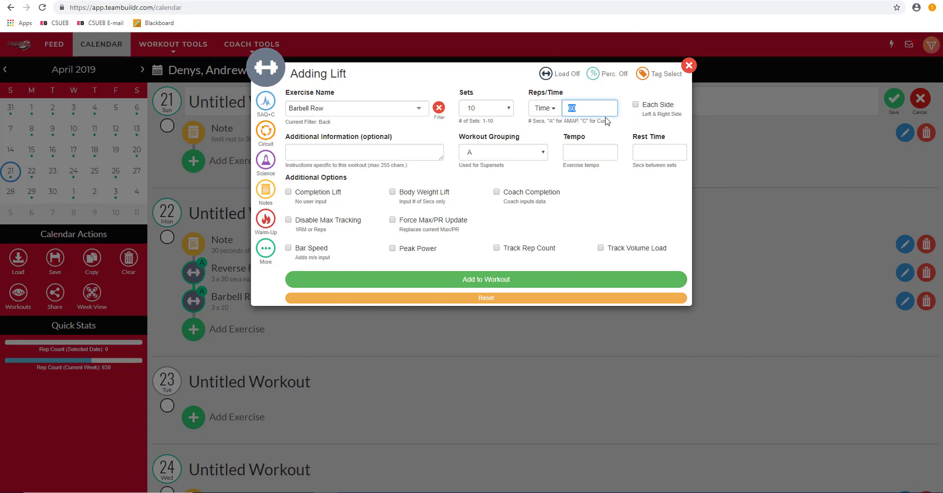
pyautogui.click(644, 205)
pyautogui.click(393, 219)
# Step: Turn on custom percentages for the Barbell Row and set set 1 to 65%
pyautogui.click(594, 75)
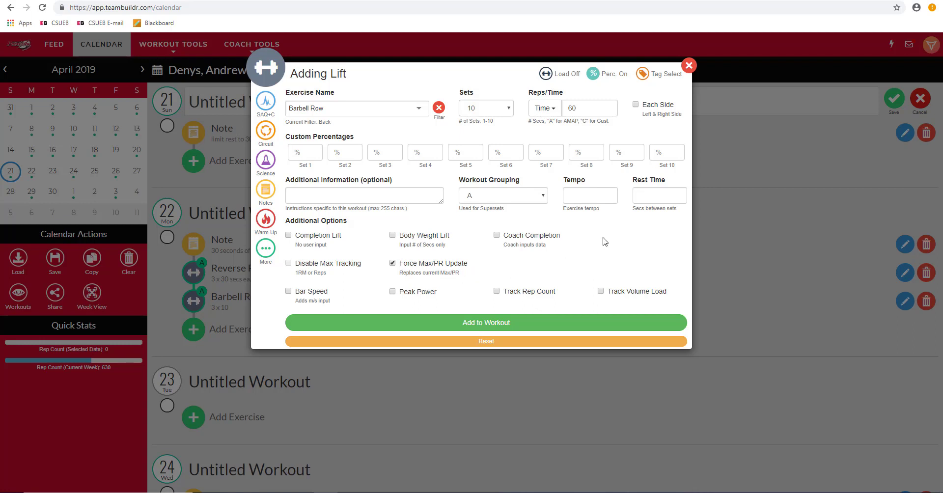
pyautogui.click(307, 156)
pyautogui.click(346, 153)
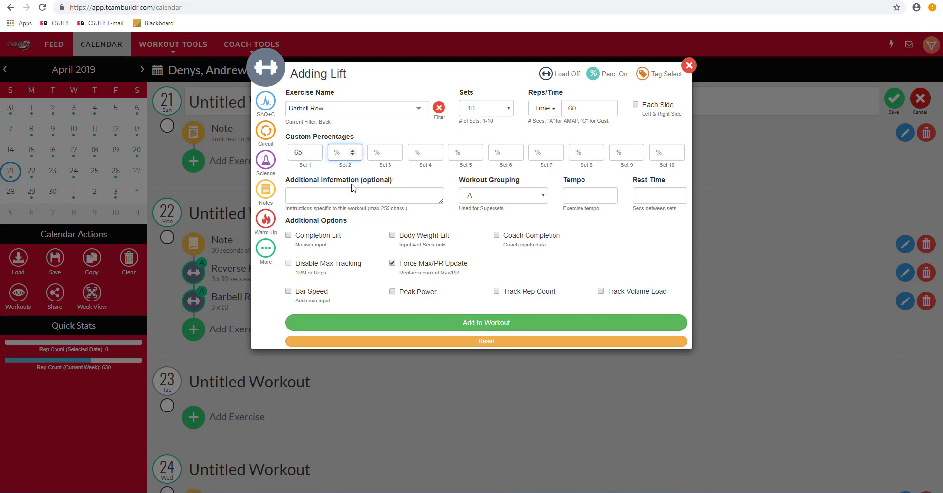
# Step: Reduce the lift to 3 sets and enter 70% and 75% for sets 2 and 3
pyautogui.click(508, 113)
pyautogui.click(492, 139)
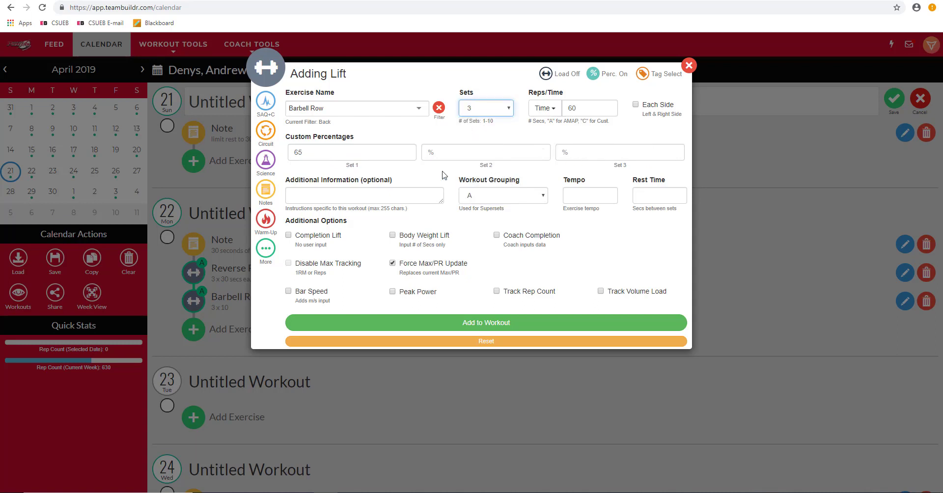
pyautogui.click(497, 147)
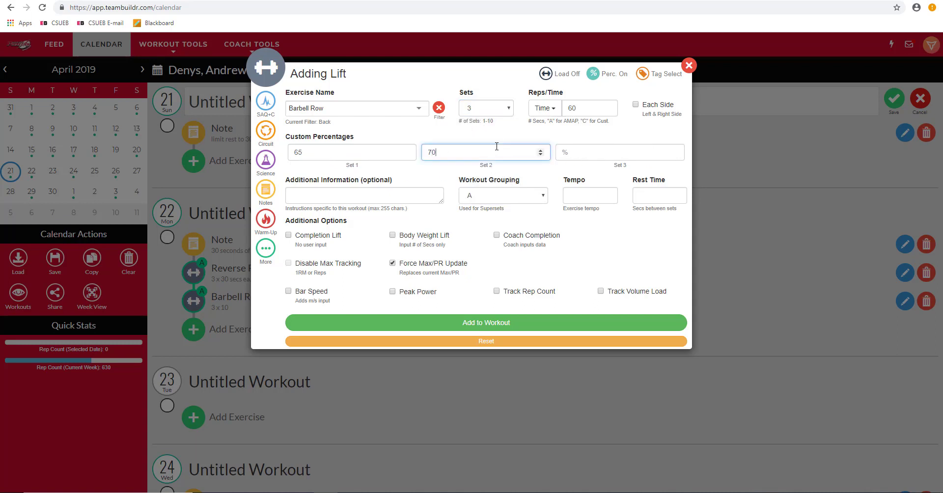
pyautogui.press('Tab')
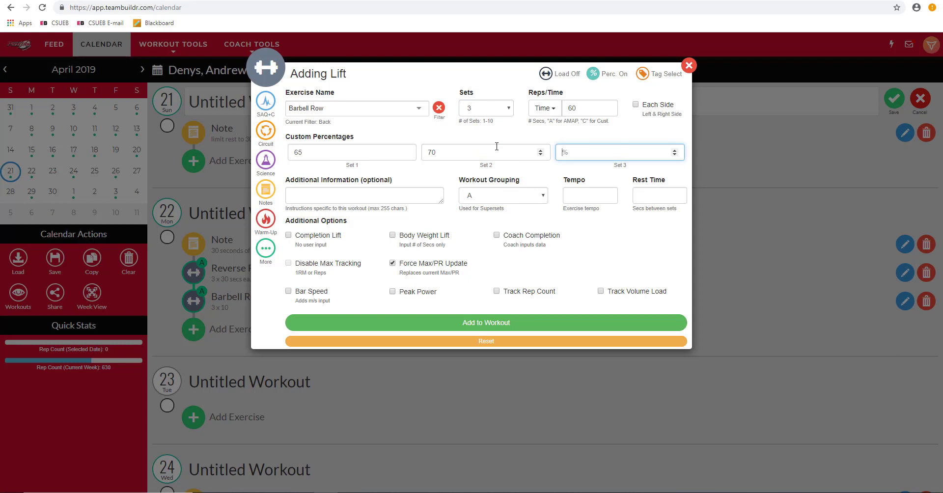
pyautogui.click(590, 254)
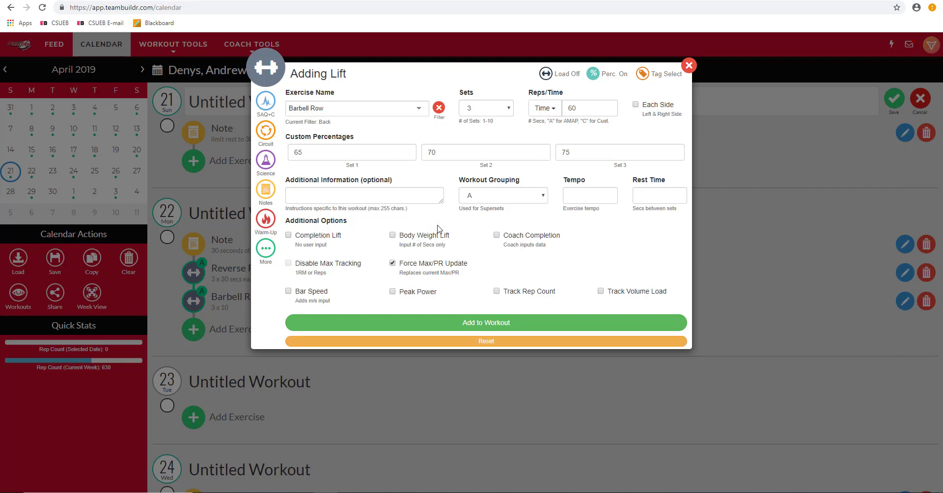
# Step: Hide percentages, enable Track Rep Count and Track Volume Load, and add the Barbell Row to the workout
pyautogui.click(593, 74)
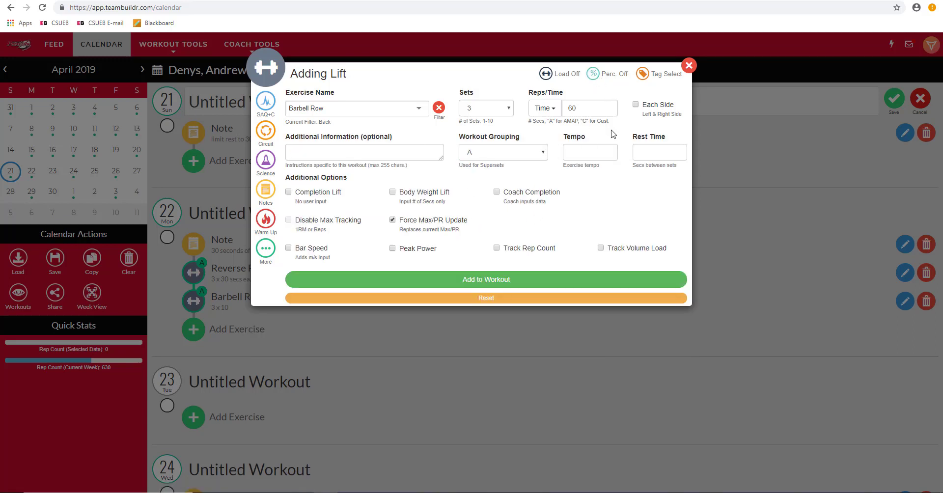
pyautogui.click(497, 248)
pyautogui.click(602, 250)
pyautogui.click(547, 280)
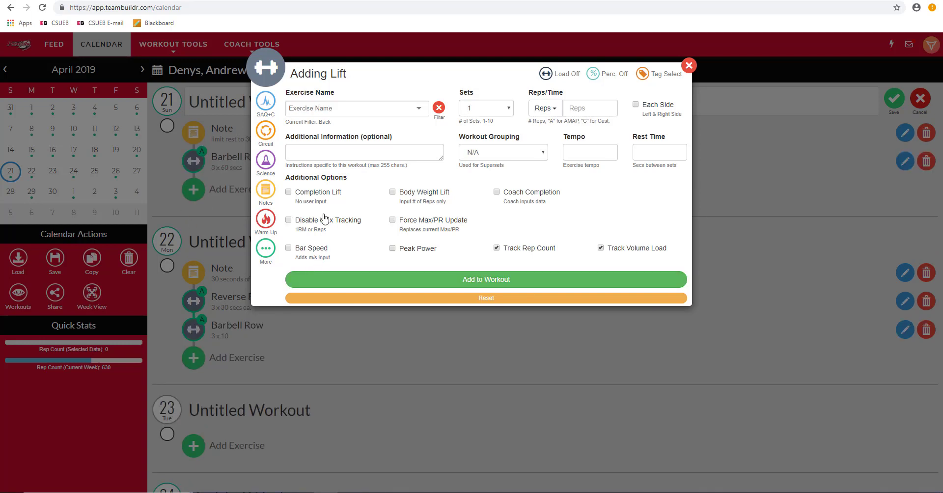
# Step: Clear the exercise filter and reapply the Back filter to the exercise list
pyautogui.click(402, 115)
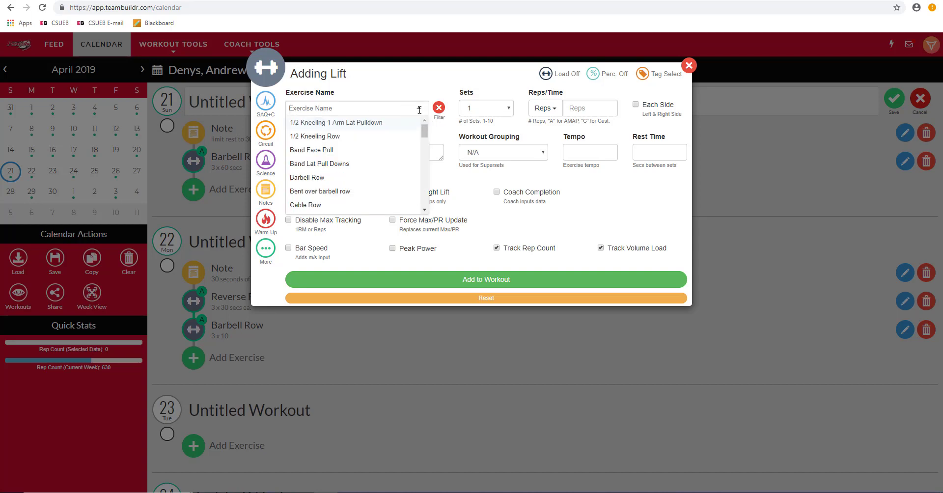
pyautogui.click(444, 121)
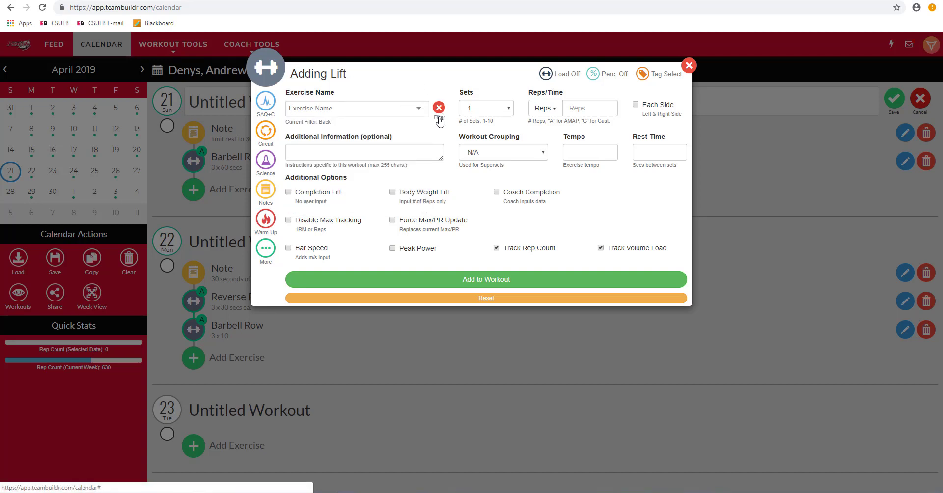
pyautogui.click(439, 107)
pyautogui.click(438, 108)
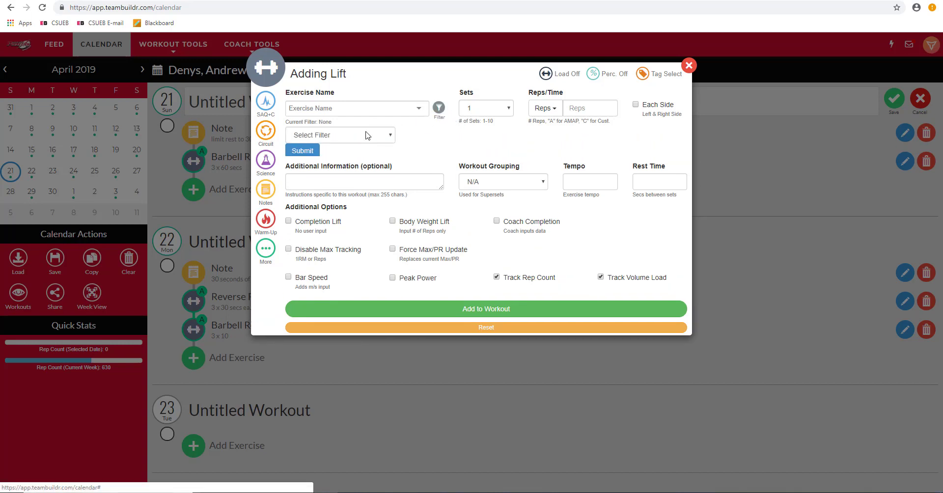
pyautogui.click(390, 136)
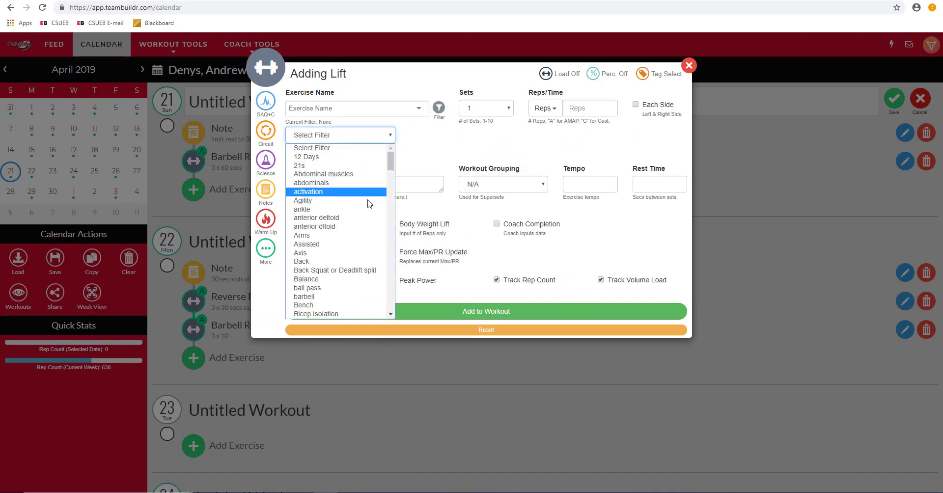
pyautogui.click(359, 264)
pyautogui.click(392, 114)
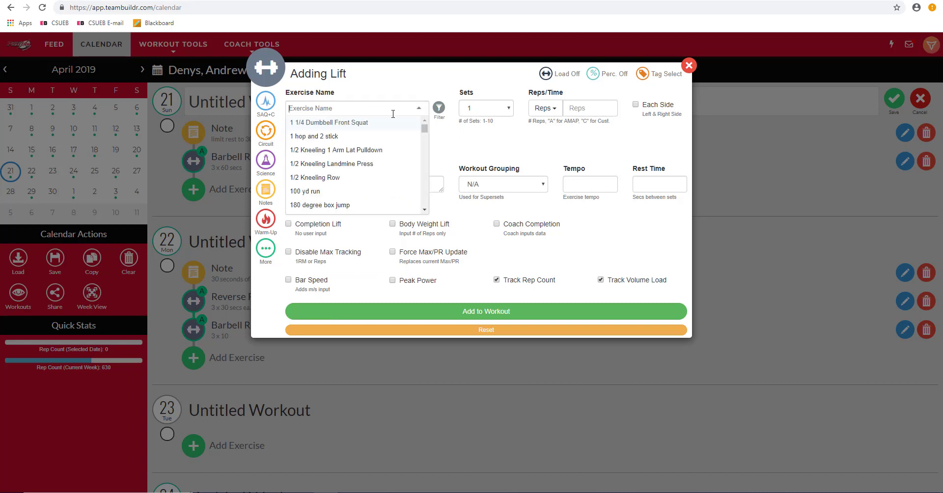
pyautogui.click(440, 145)
pyautogui.click(312, 152)
# Step: Pick Cable Row as the next lift with 3 sets of 10 reps
pyautogui.click(404, 109)
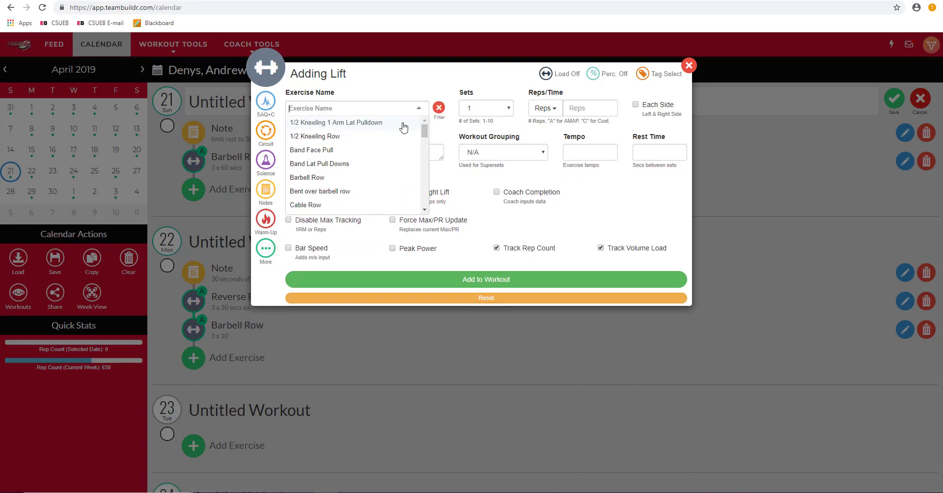
pyautogui.click(375, 205)
pyautogui.click(510, 108)
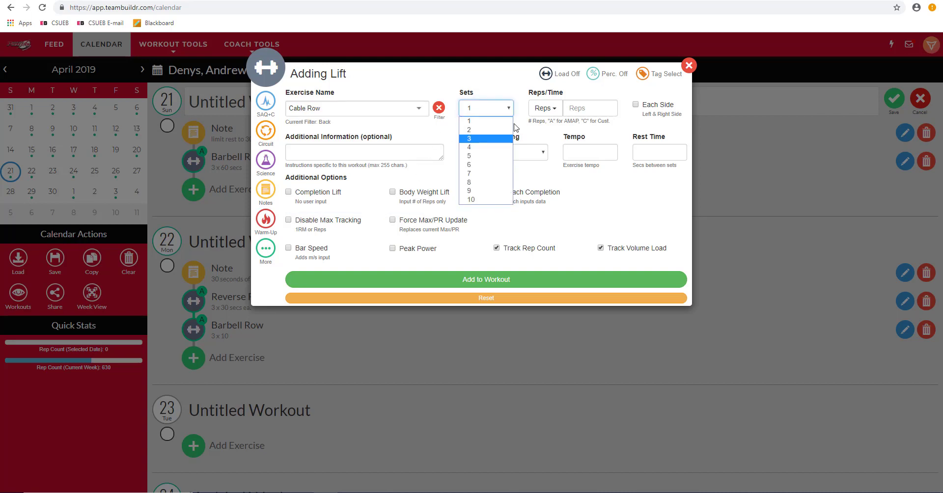
pyautogui.click(487, 139)
pyautogui.click(572, 109)
pyautogui.write('10')
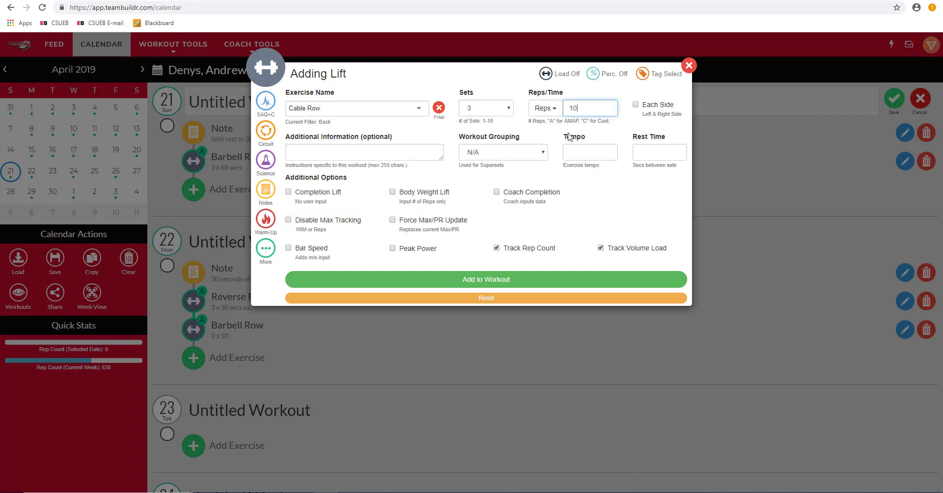
# Step: Set the Cable Row's workout grouping to A, add it to the workout and close the dialog
pyautogui.click(508, 153)
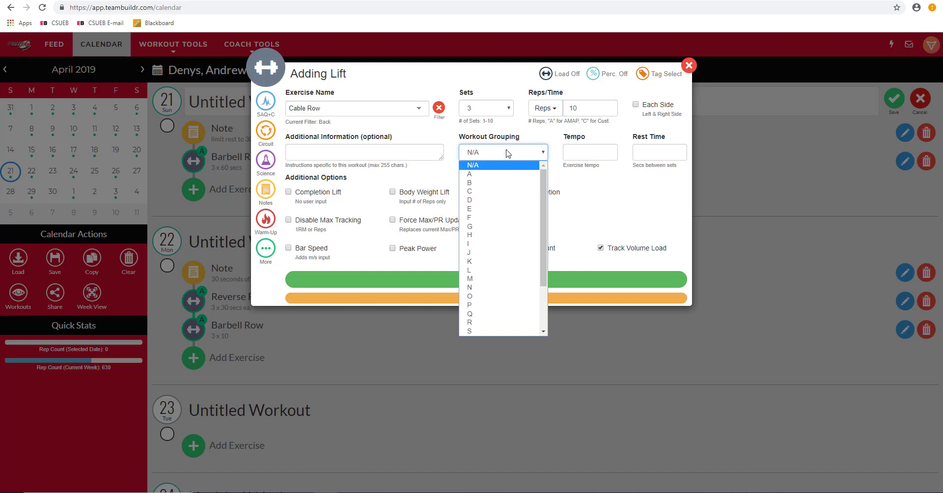
pyautogui.click(506, 175)
pyautogui.click(551, 284)
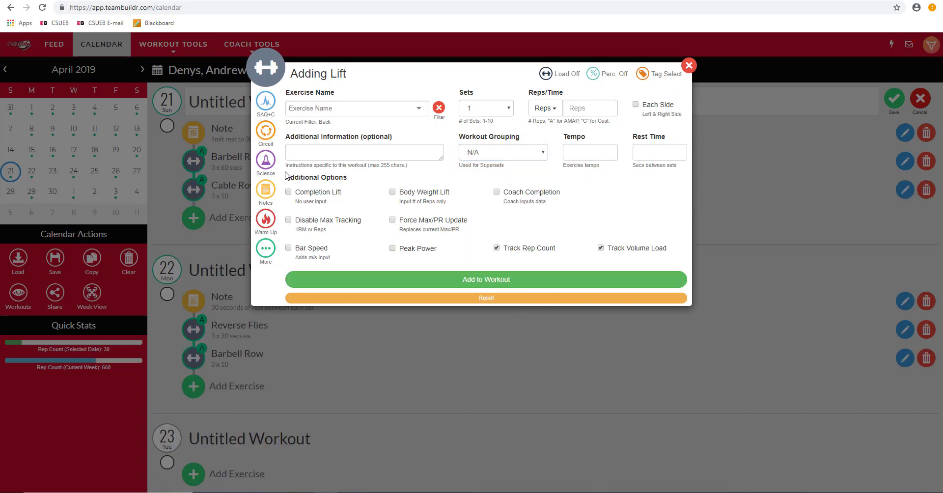
pyautogui.click(690, 66)
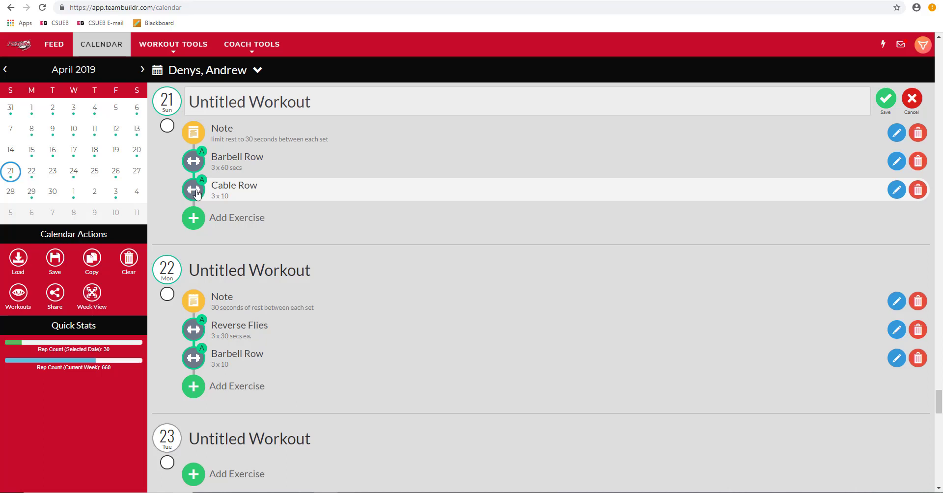
# Step: Move the Cable Row above the Barbell Row in the April 21 workout
pyautogui.moveTo(196, 193); pyautogui.dragTo(194, 138)
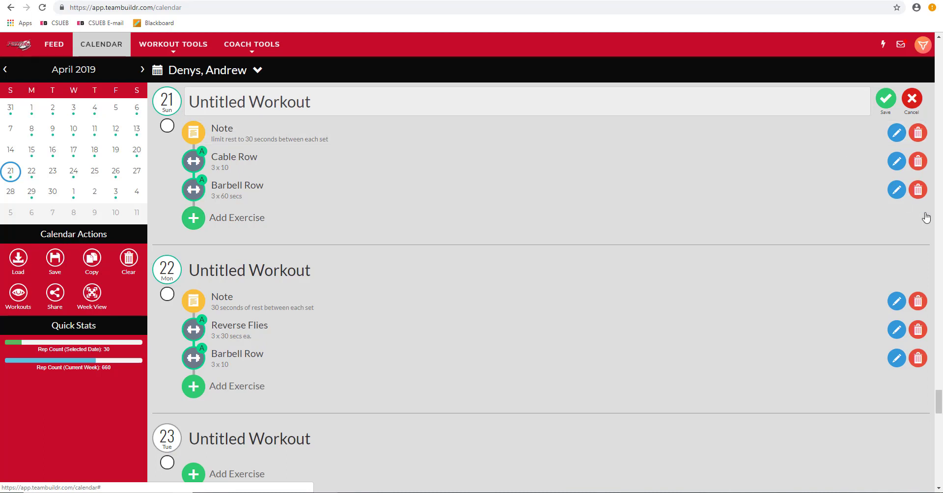
# Step: Review the Barbell Row's settings and delete the Barbell Row from the April 21 workout
pyautogui.click(897, 190)
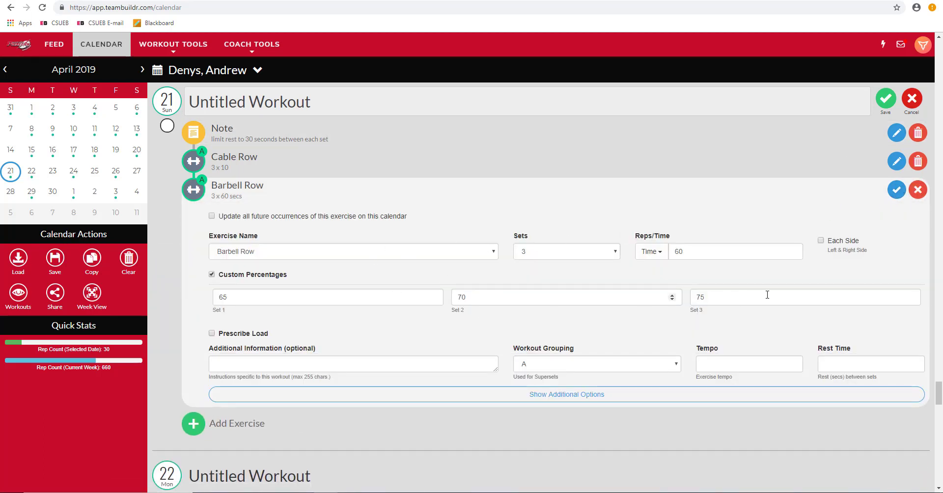
pyautogui.click(897, 190)
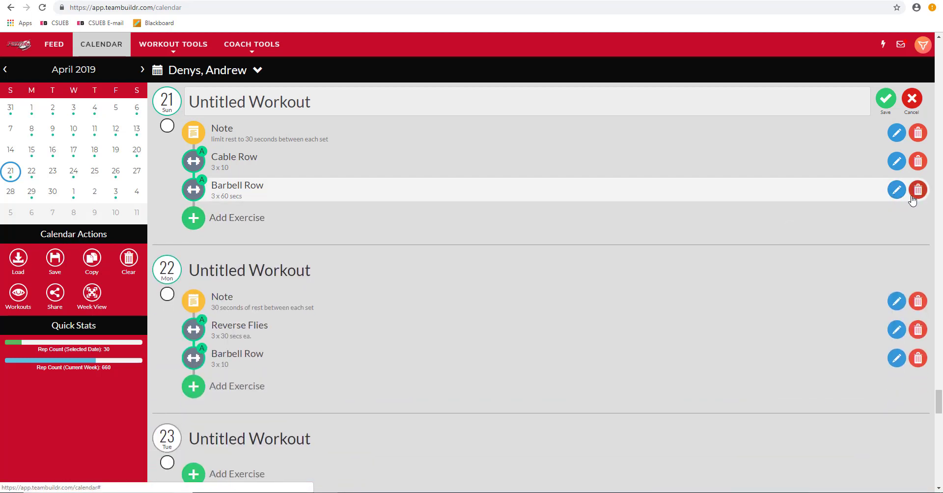
pyautogui.click(918, 191)
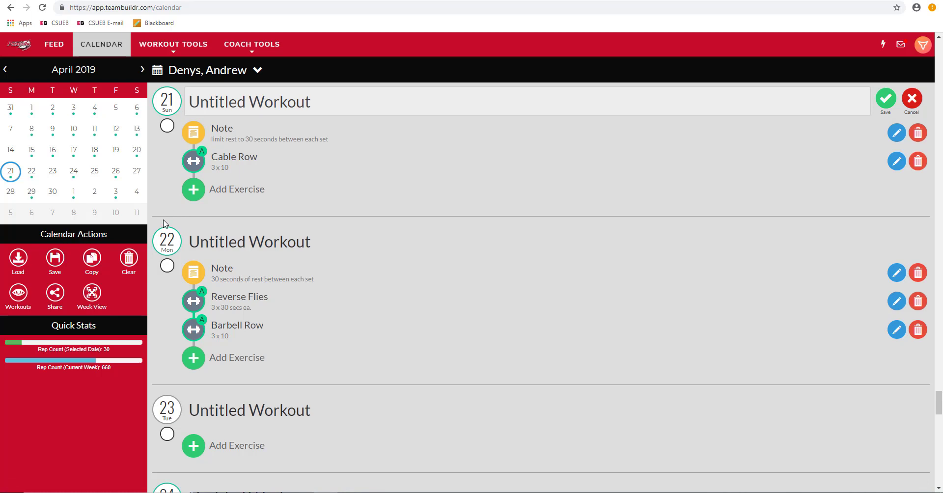
# Step: Open Copy Workouts for April 21 and set the date to copy to as 2019-04-23
pyautogui.click(93, 262)
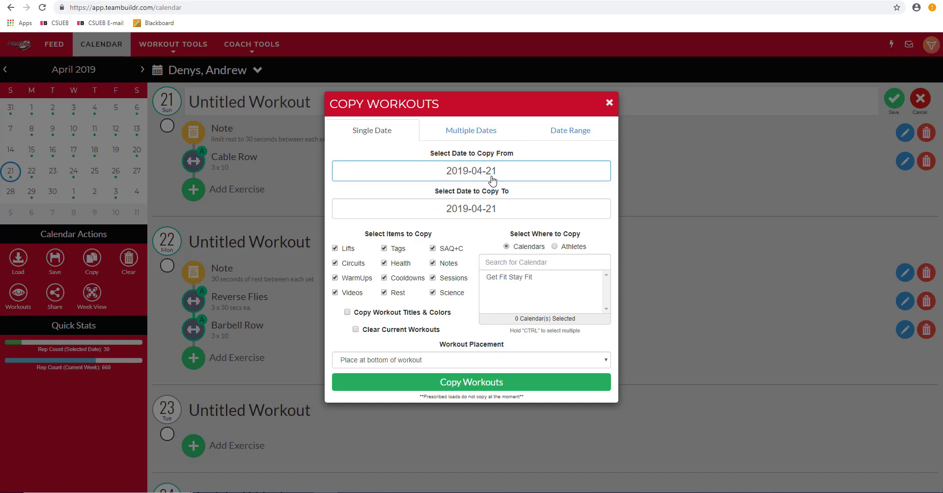
pyautogui.click(506, 210)
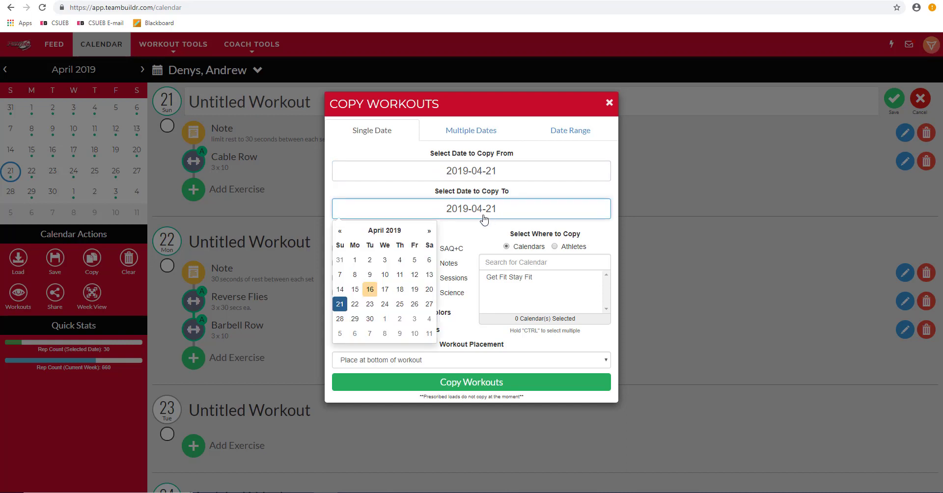
pyautogui.click(370, 305)
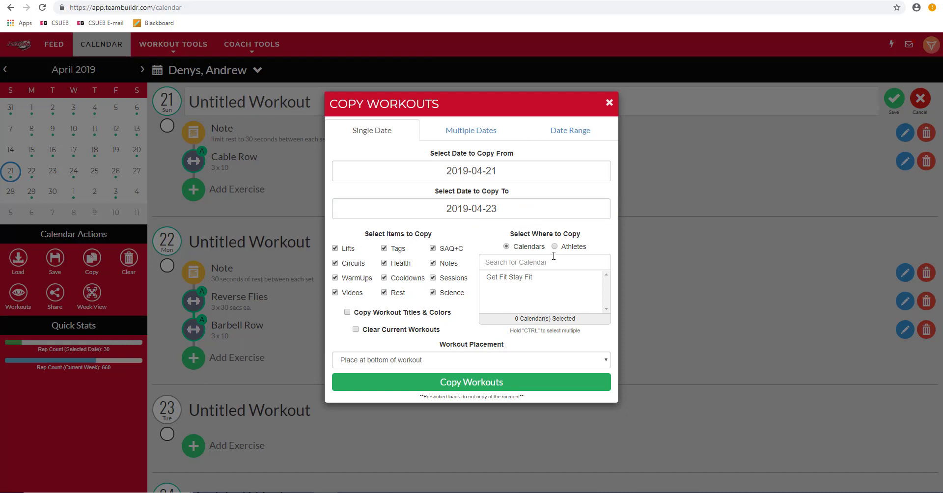
pyautogui.click(519, 279)
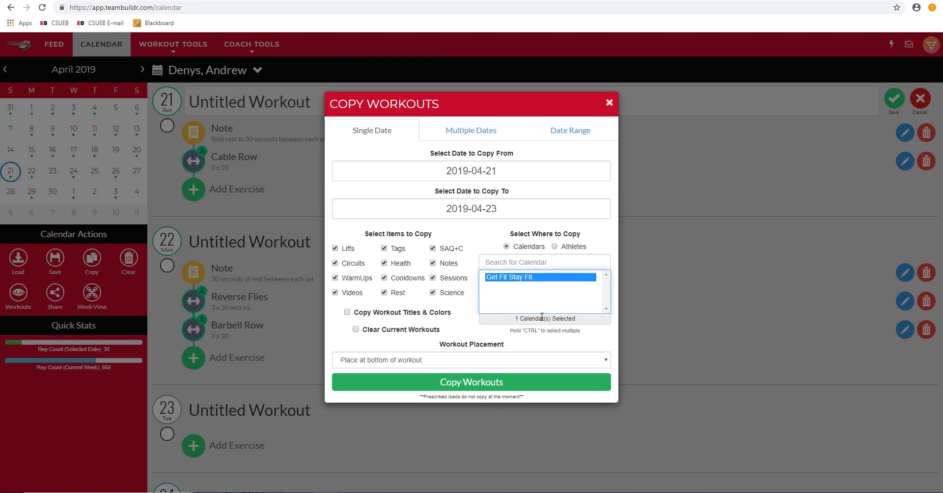
pyautogui.keyDown('ctrl'); pyautogui.click(529, 279); pyautogui.keyUp('ctrl')
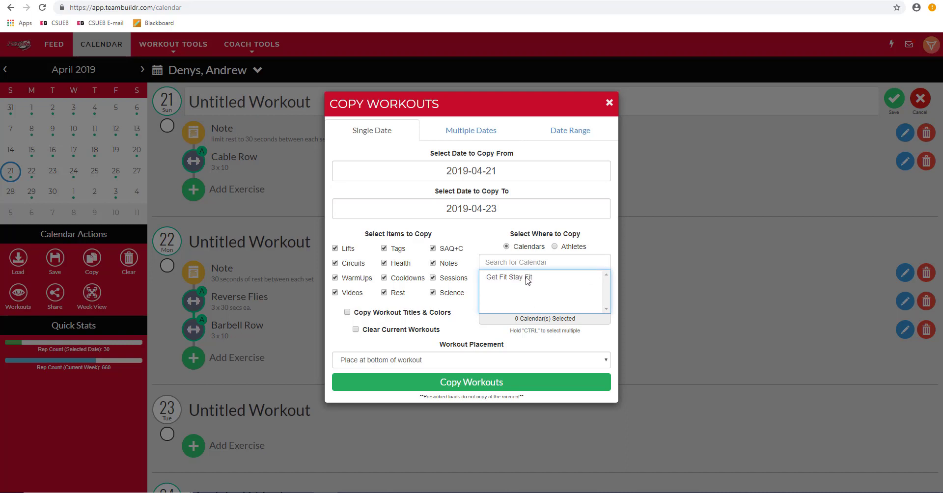
# Step: Choose Athletes as the copy target, search for and select the athlete, and copy the workouts
pyautogui.click(555, 247)
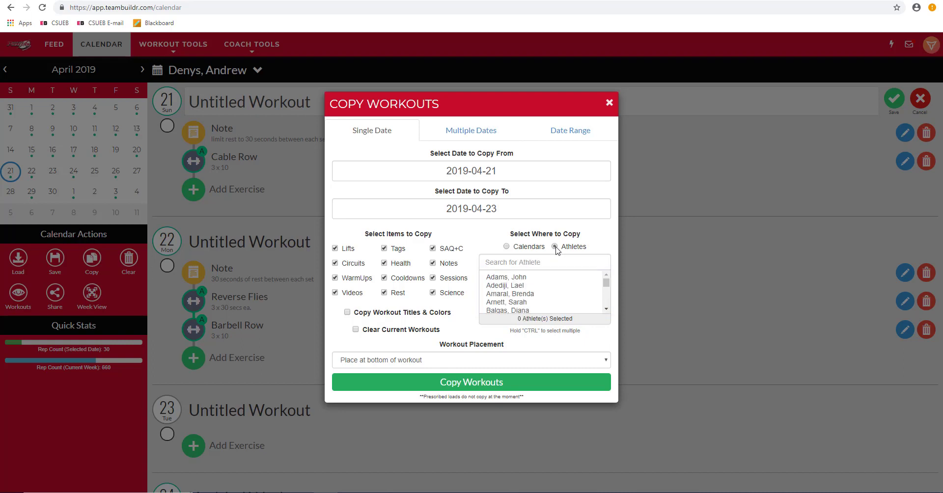
pyautogui.click(552, 260)
pyautogui.write('deny')
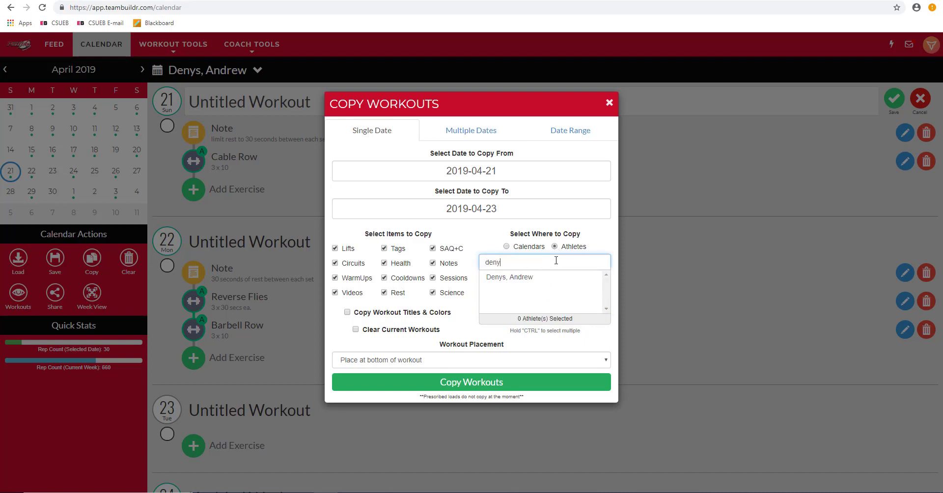
pyautogui.click(549, 278)
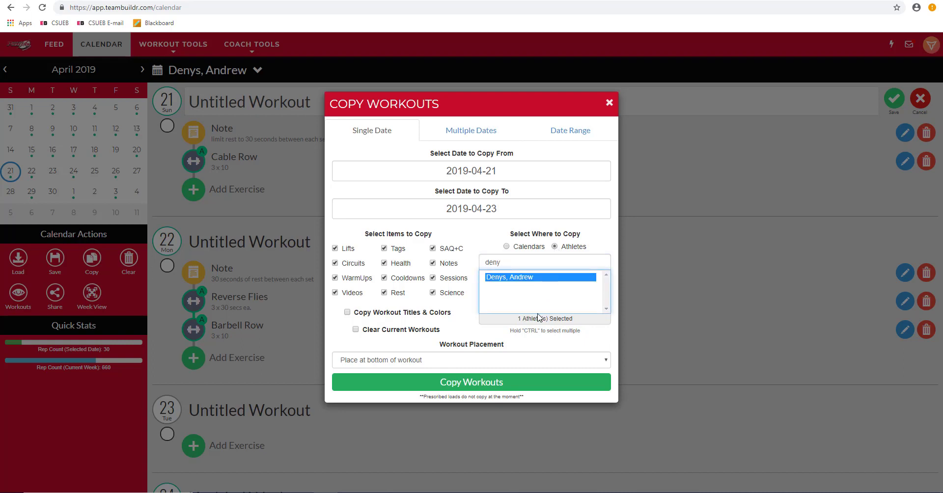
pyautogui.click(497, 382)
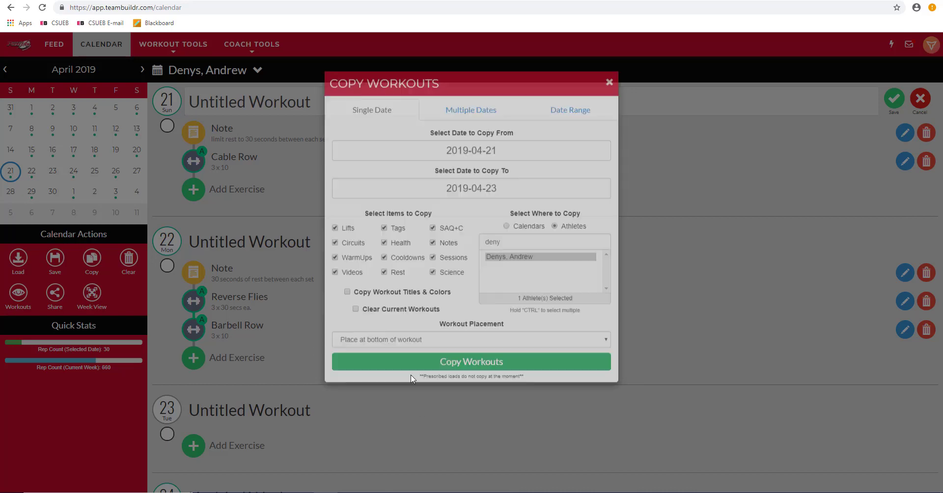
# Step: Check the April 23 workout for the copied note and lift
pyautogui.scroll(-1, 284, 383)
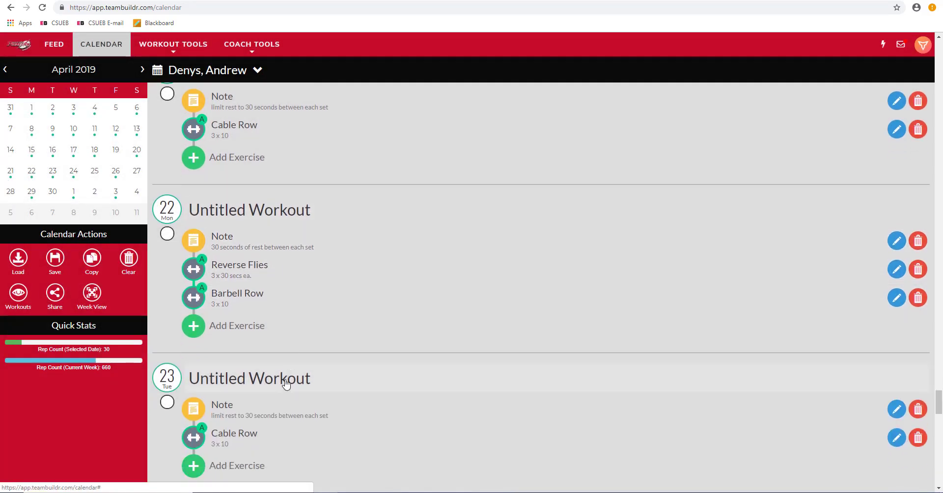
pyautogui.scroll(2, 393, 339)
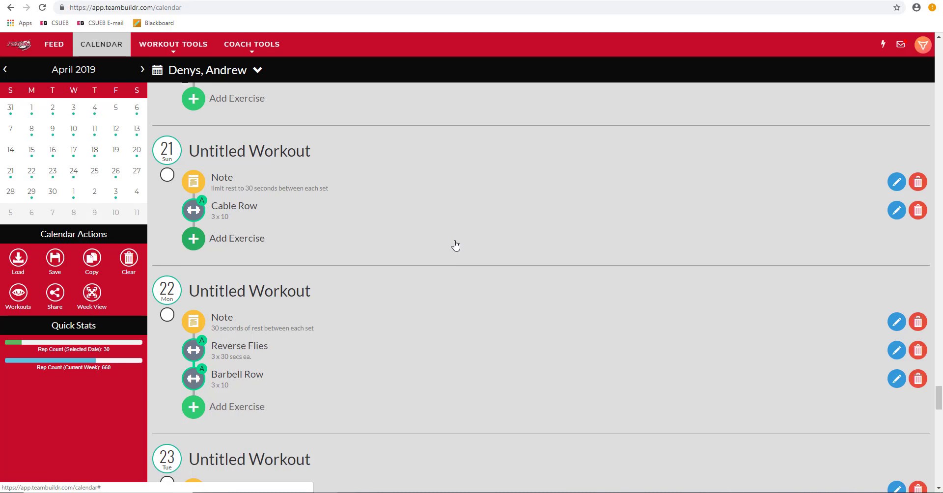
pyautogui.moveTo(196, 58)
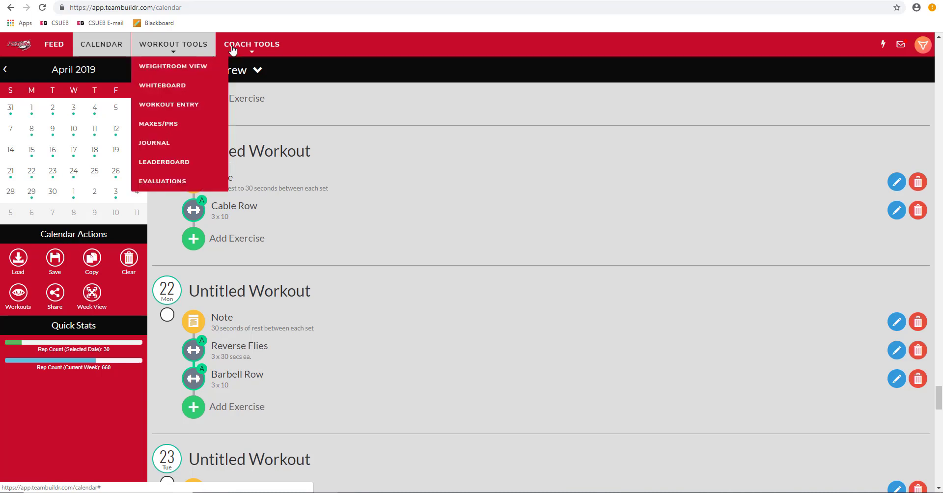
# Step: Open the Exercises master database and search it for "bird"
pyautogui.moveTo(249, 47)
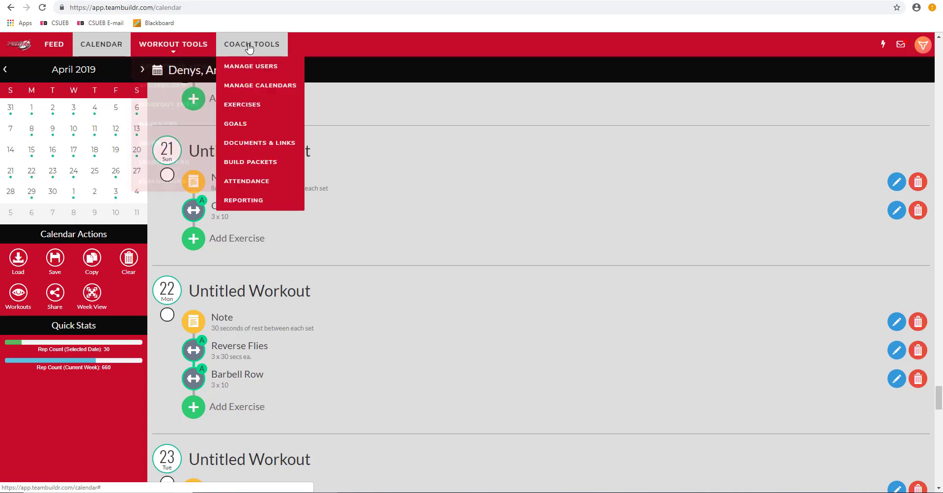
pyautogui.click(267, 110)
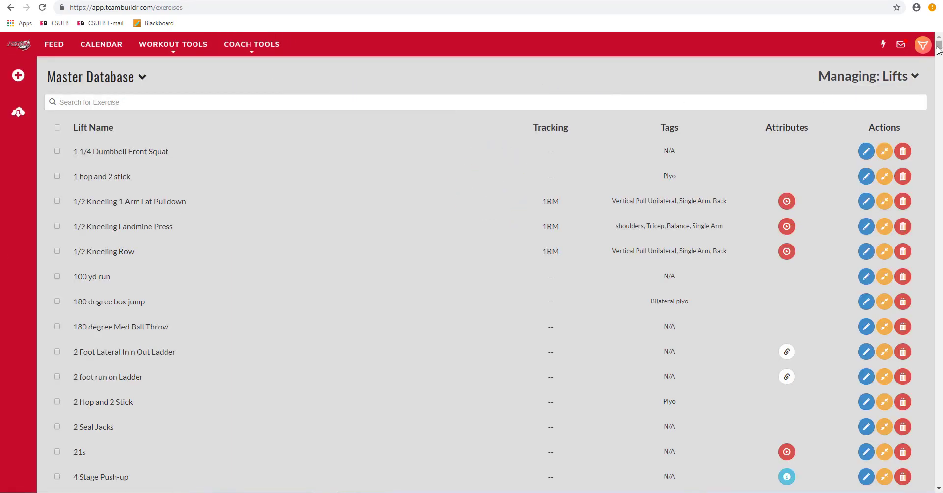
pyautogui.moveTo(937, 47); pyautogui.dragTo(938, 488)
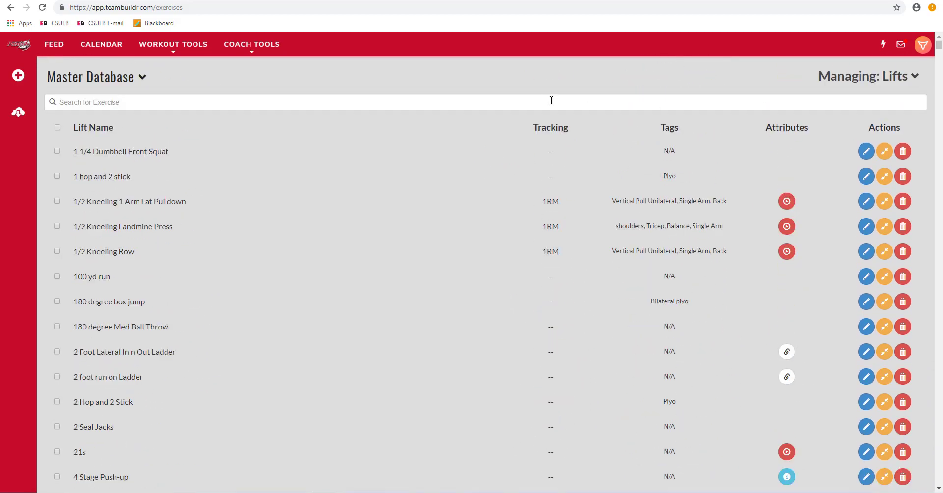
pyautogui.click(544, 101)
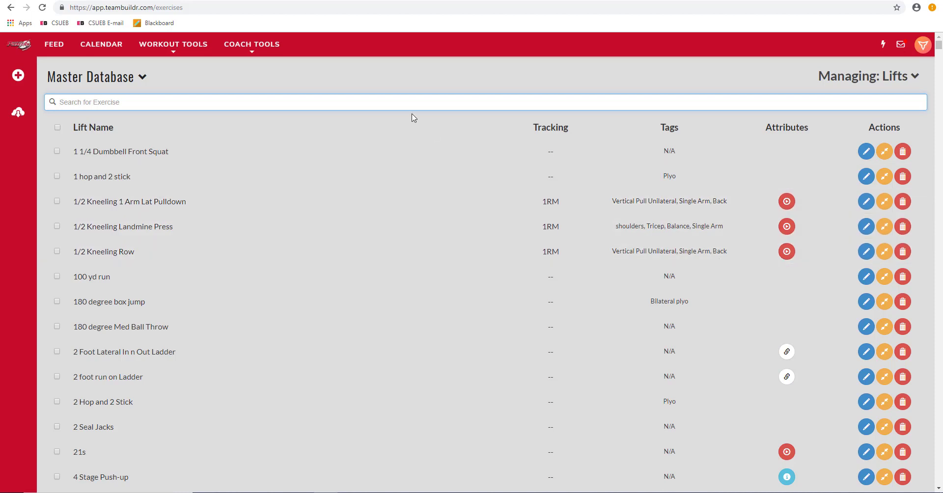
pyautogui.write('bird')
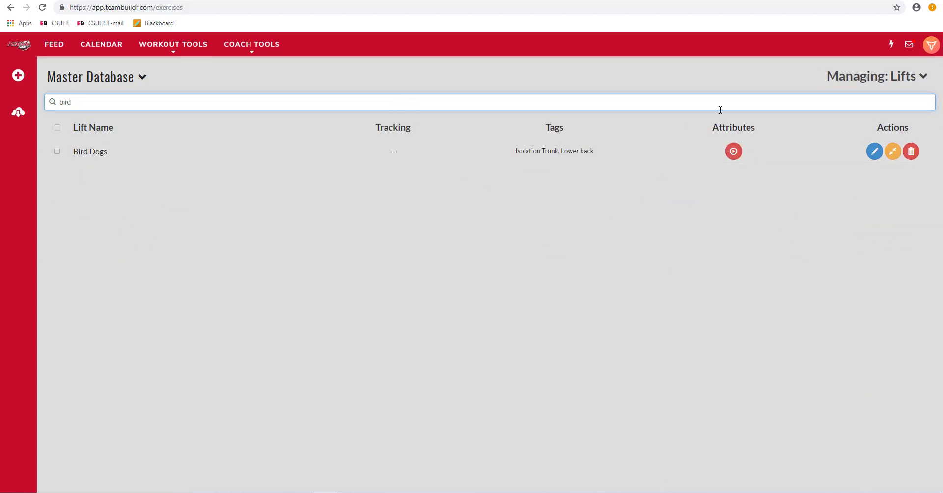
# Step: Play the Bird Dogs exercise's demonstration video, then close it
pyautogui.click(741, 156)
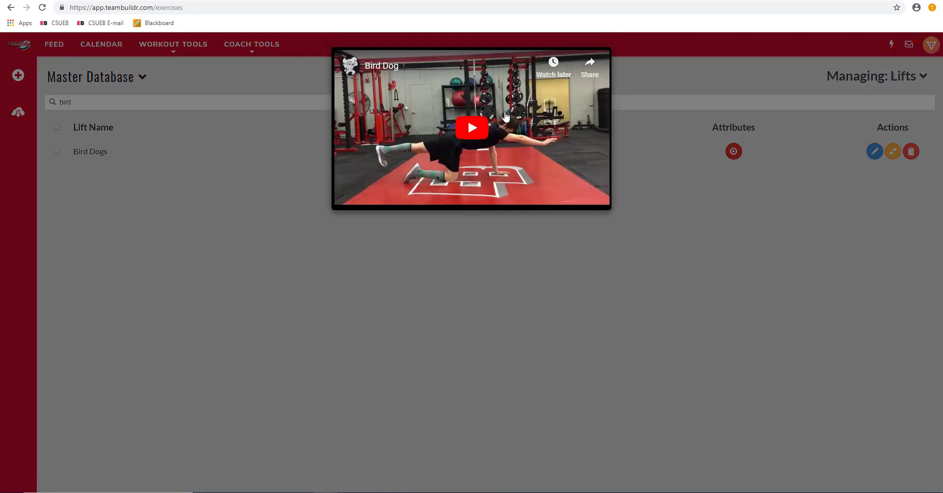
pyautogui.click(470, 129)
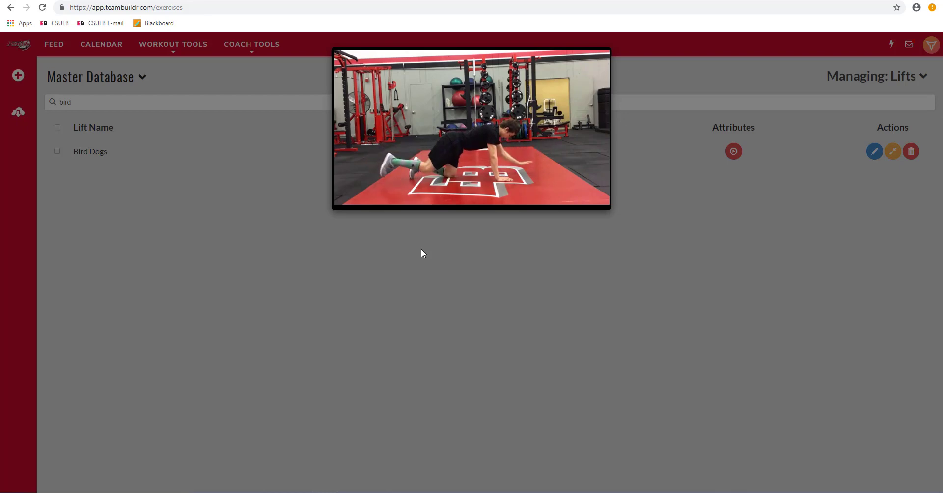
pyautogui.click(644, 256)
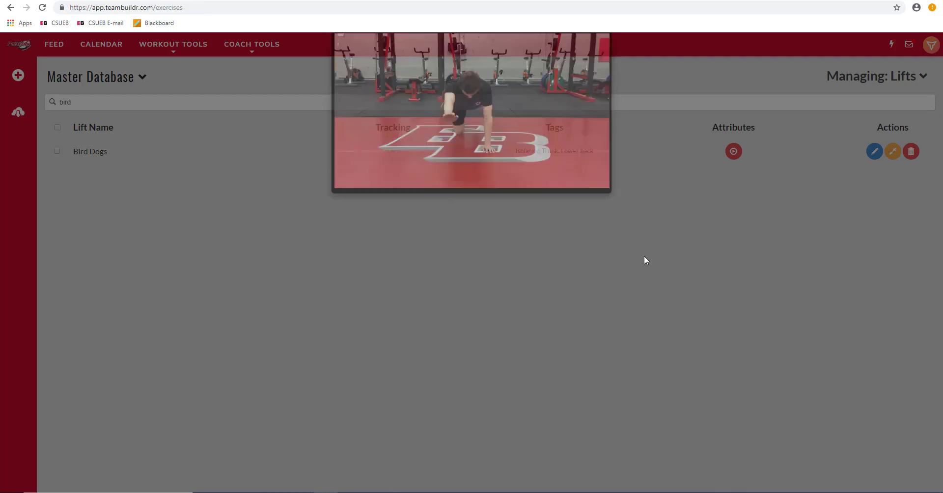
# Step: Clear the exercise search and go back to the calendar
pyautogui.click(170, 99)
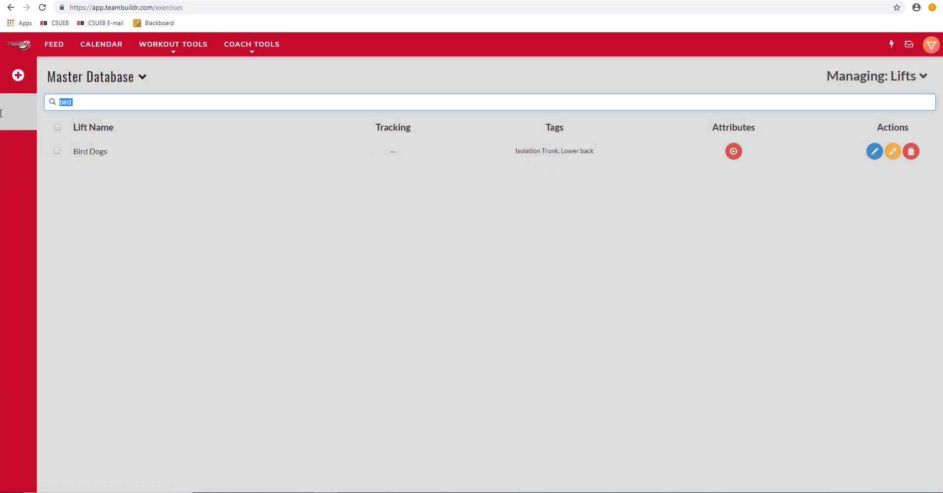
pyautogui.press('BackSpace')
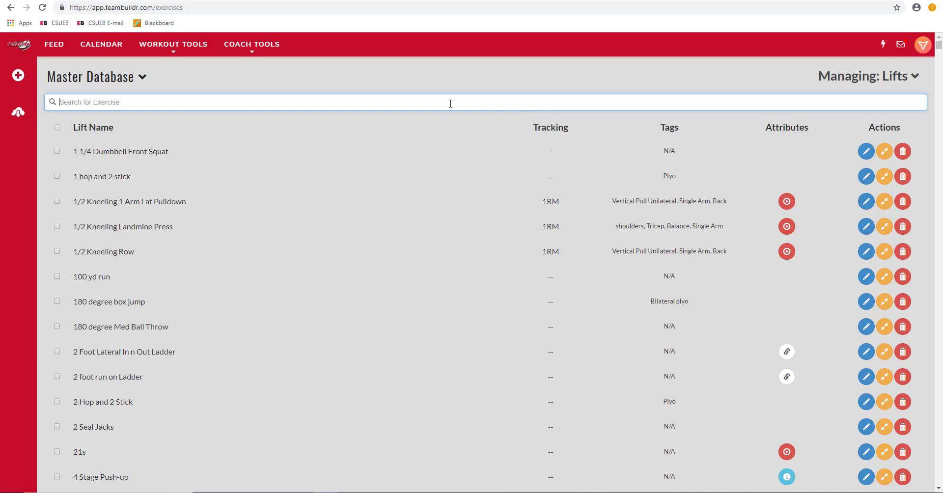
pyautogui.click(102, 47)
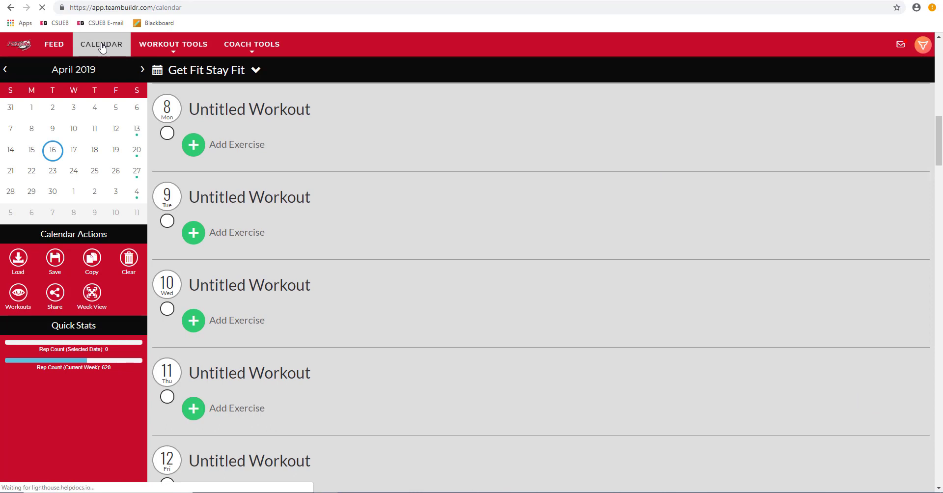